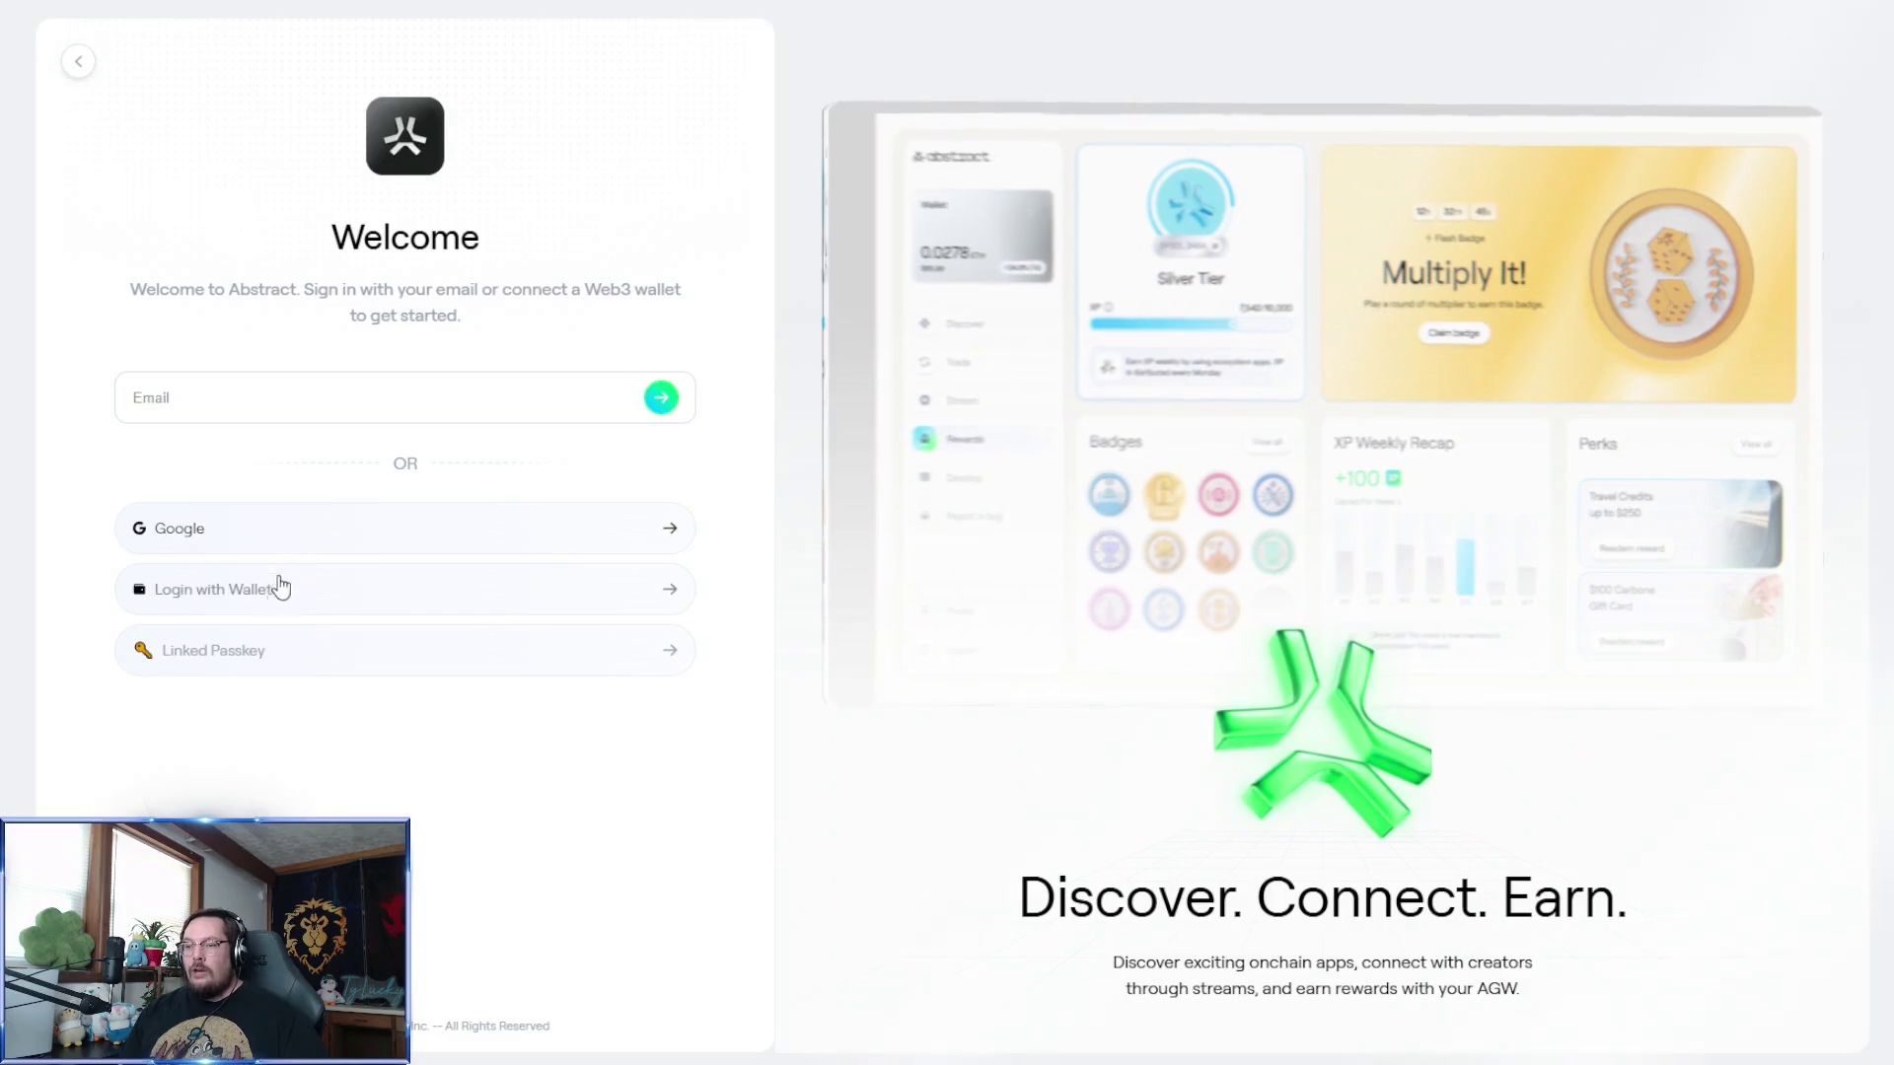
Highlight the word 'AGW' in the Abstract welcome tagline
double_click(1496, 990)
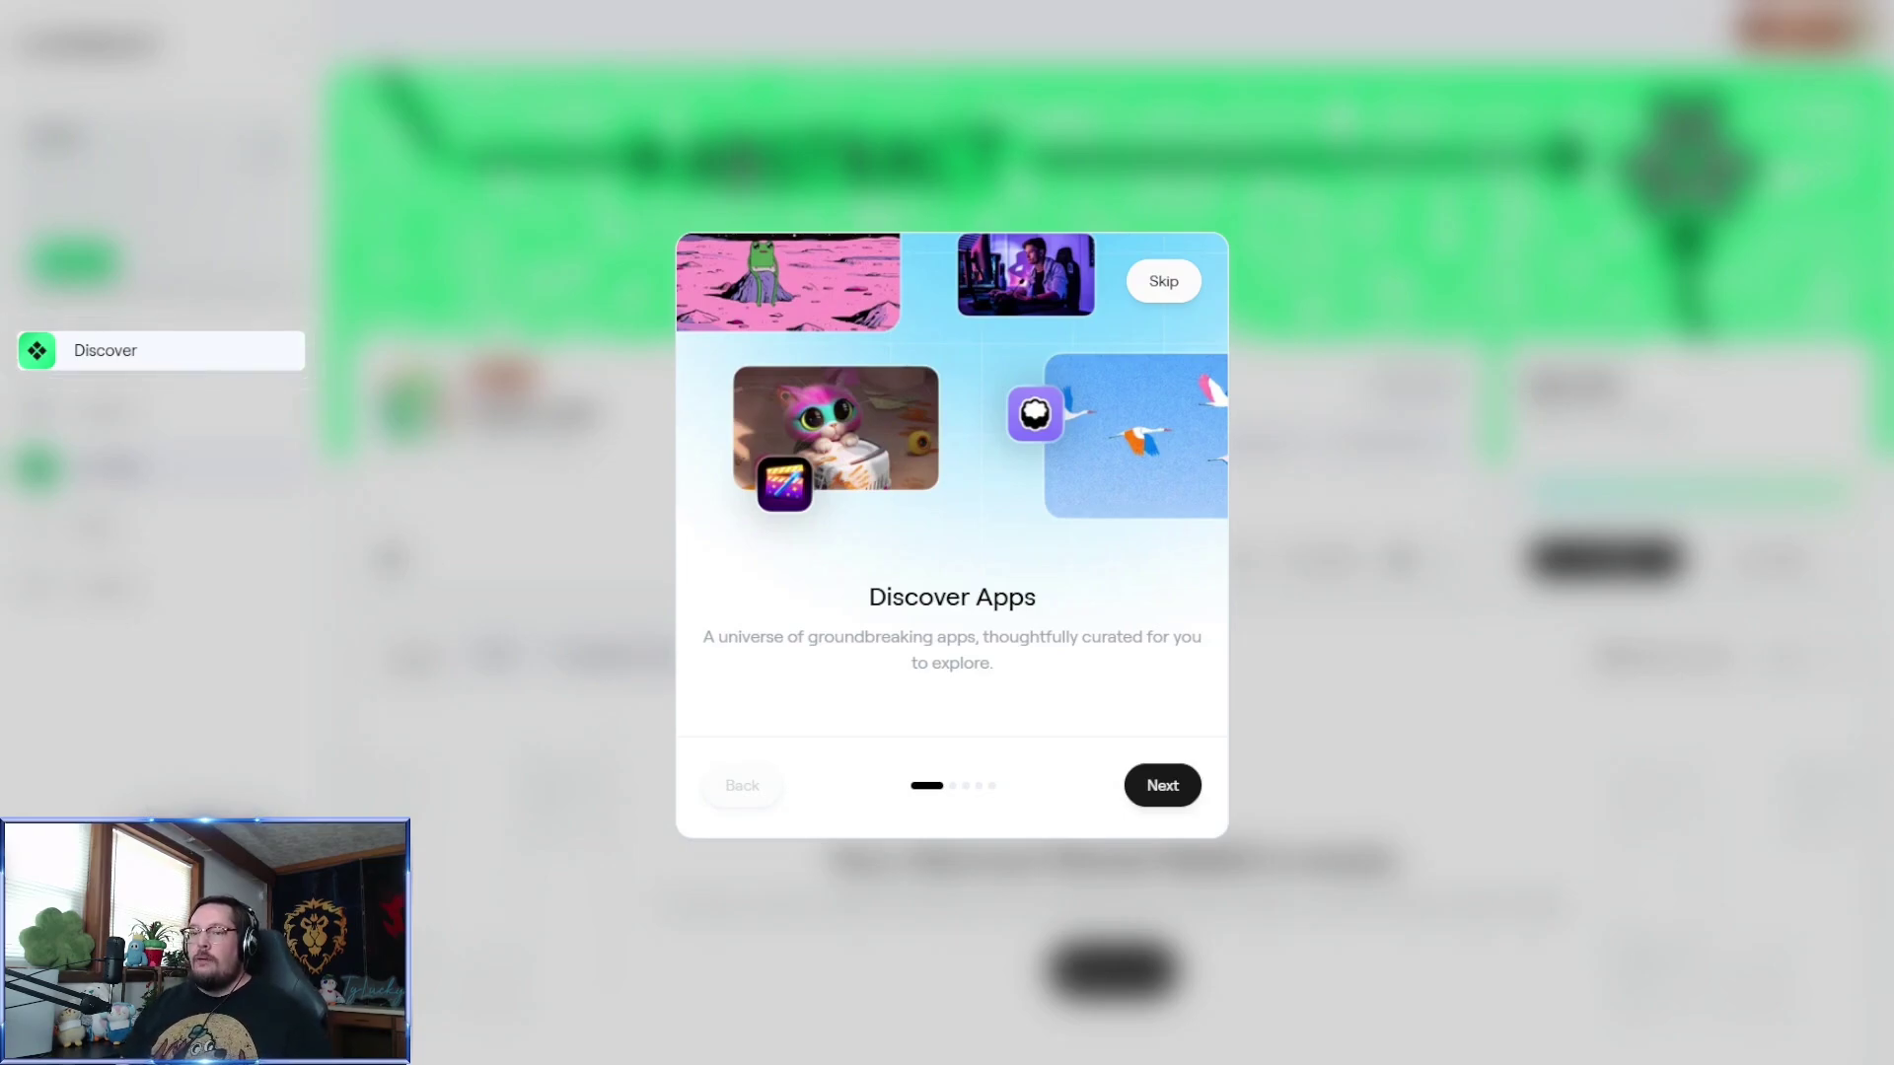
Advance the tour past the Streams, wallet and trading cards to Earn & Track Rewards
left_click(1175, 791)
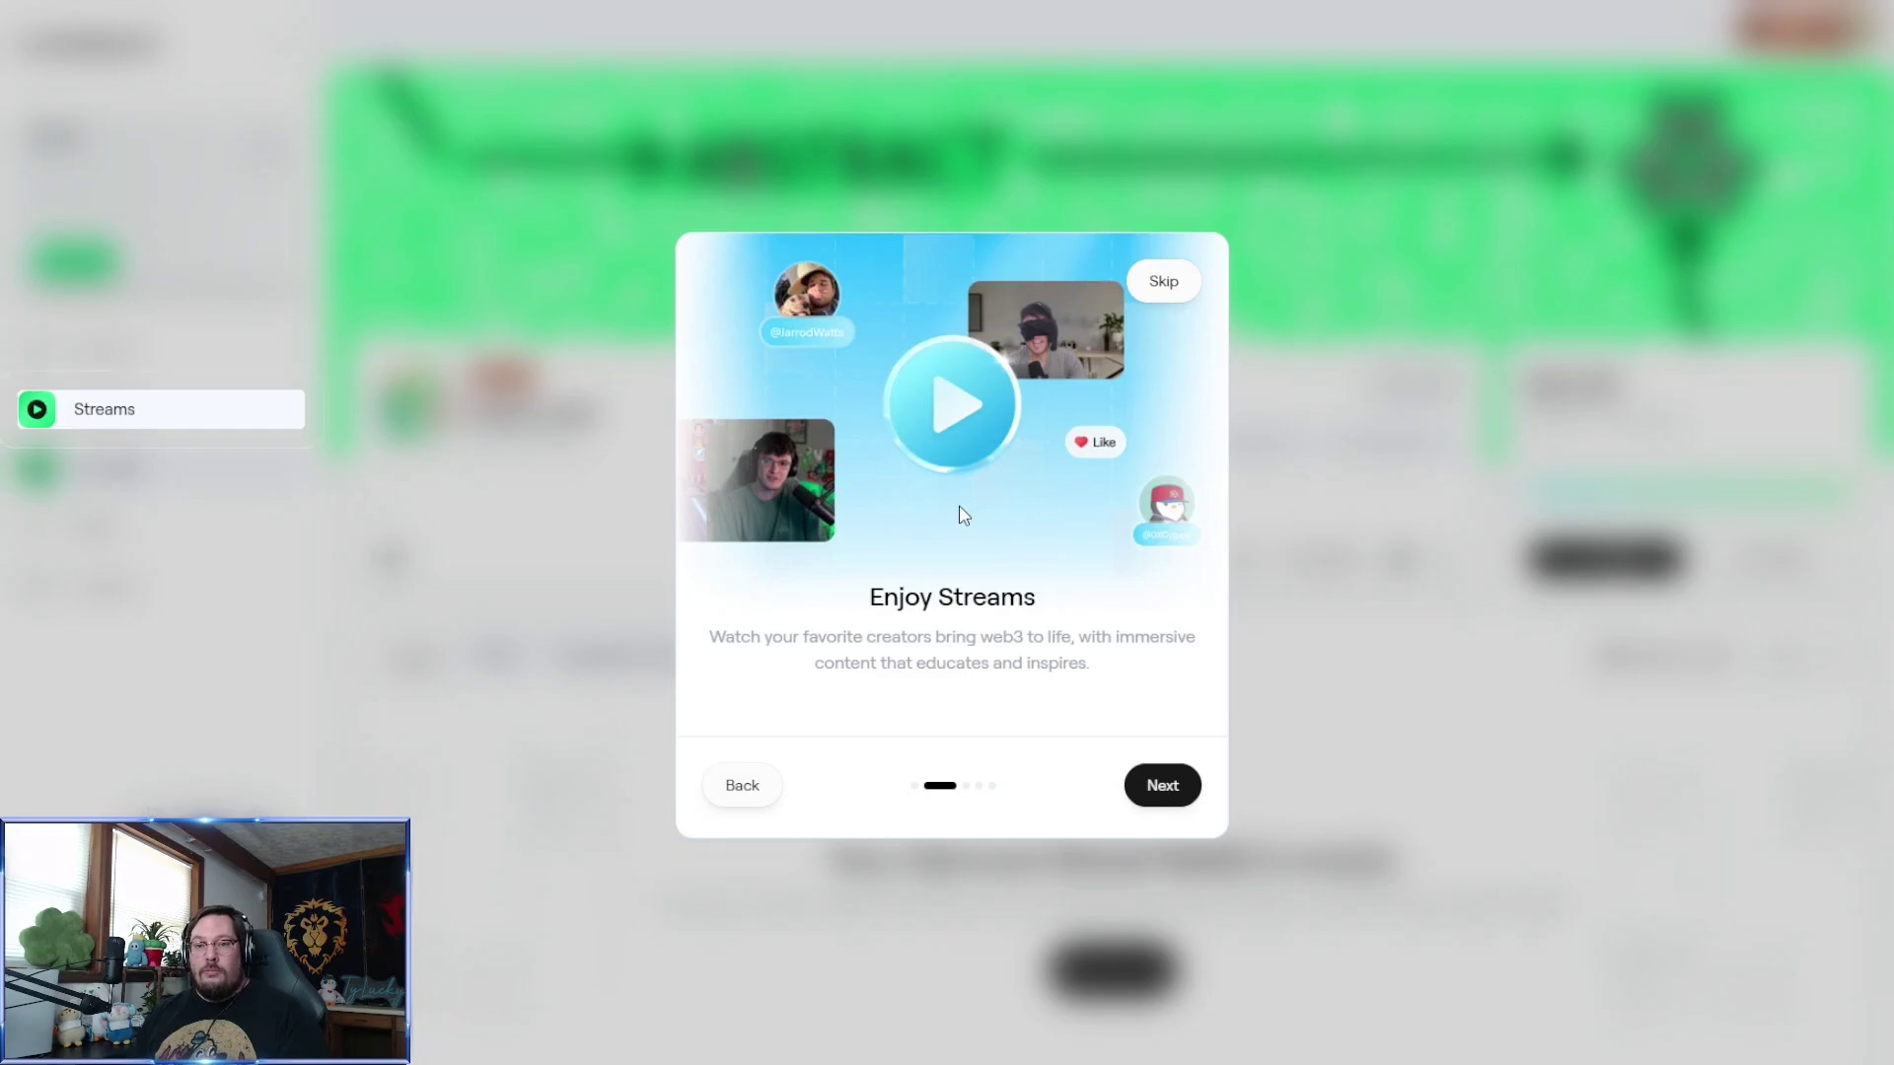
left_click(1173, 797)
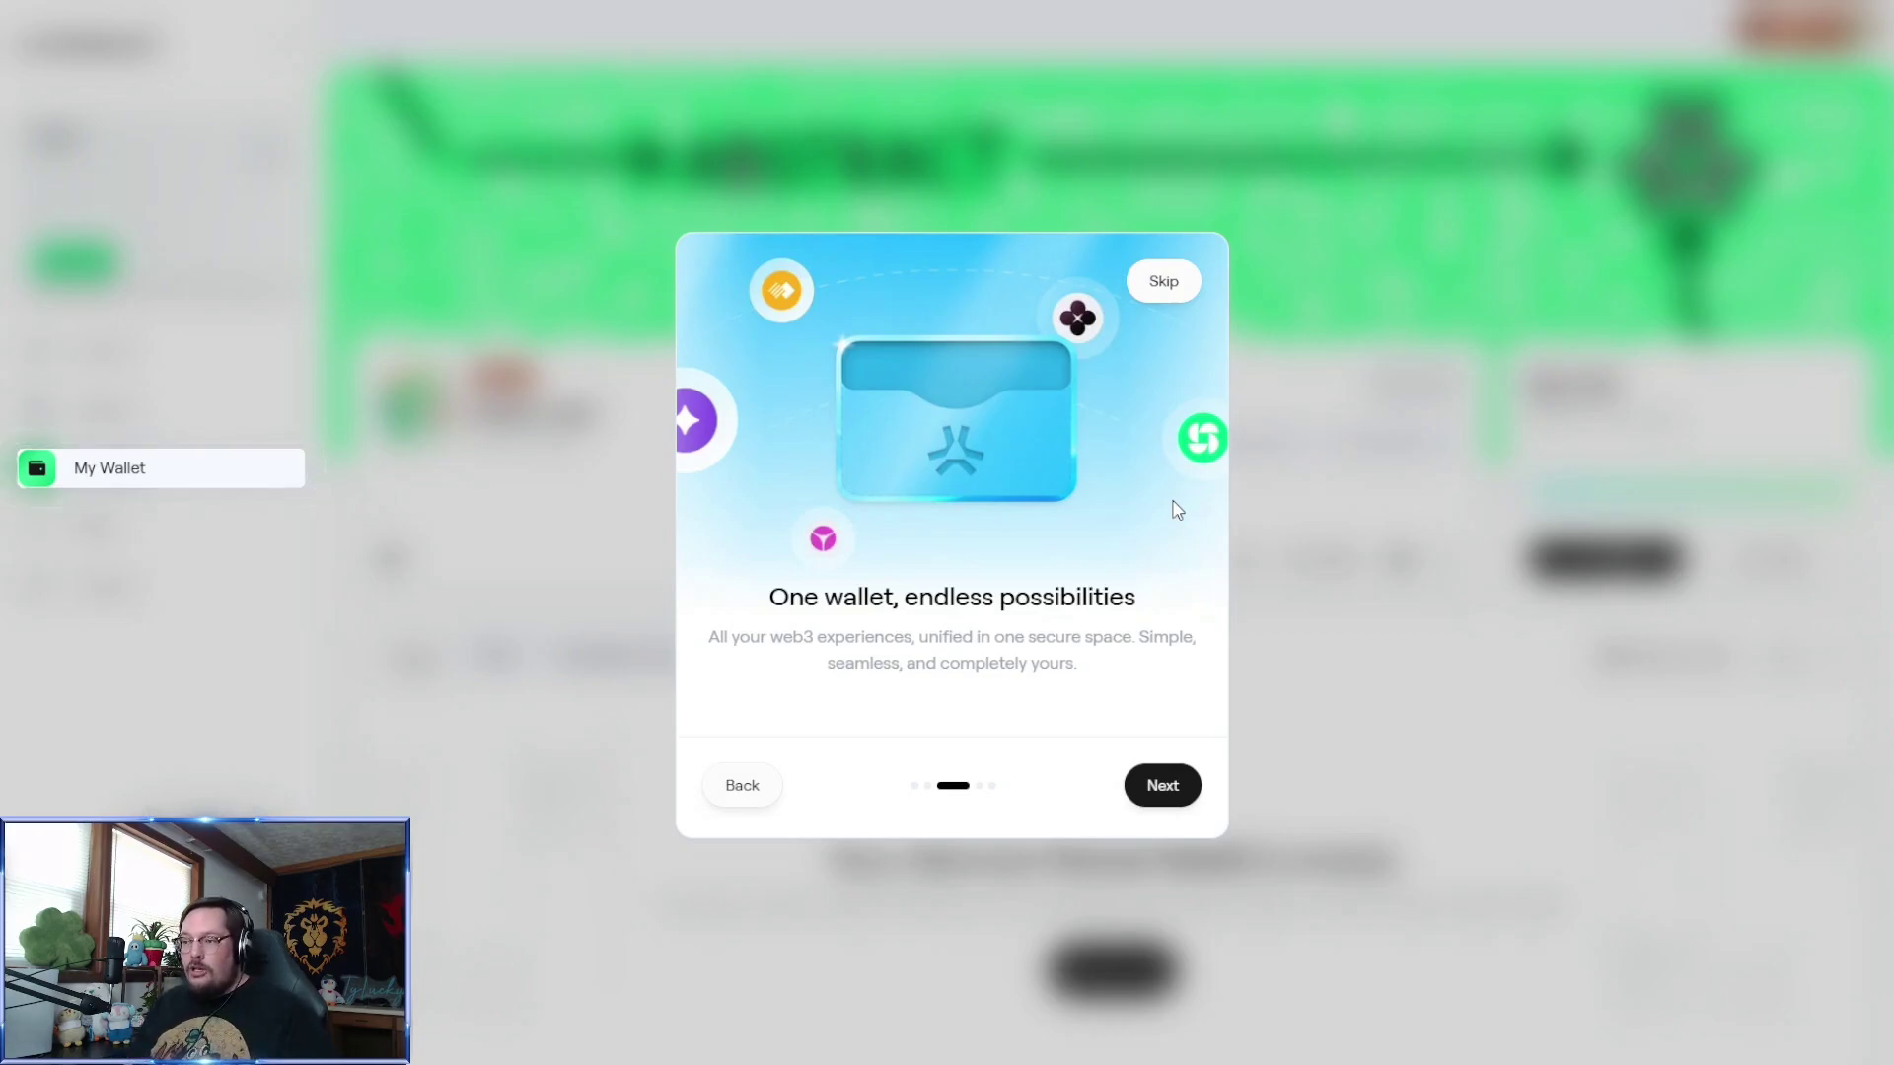
left_click(1154, 787)
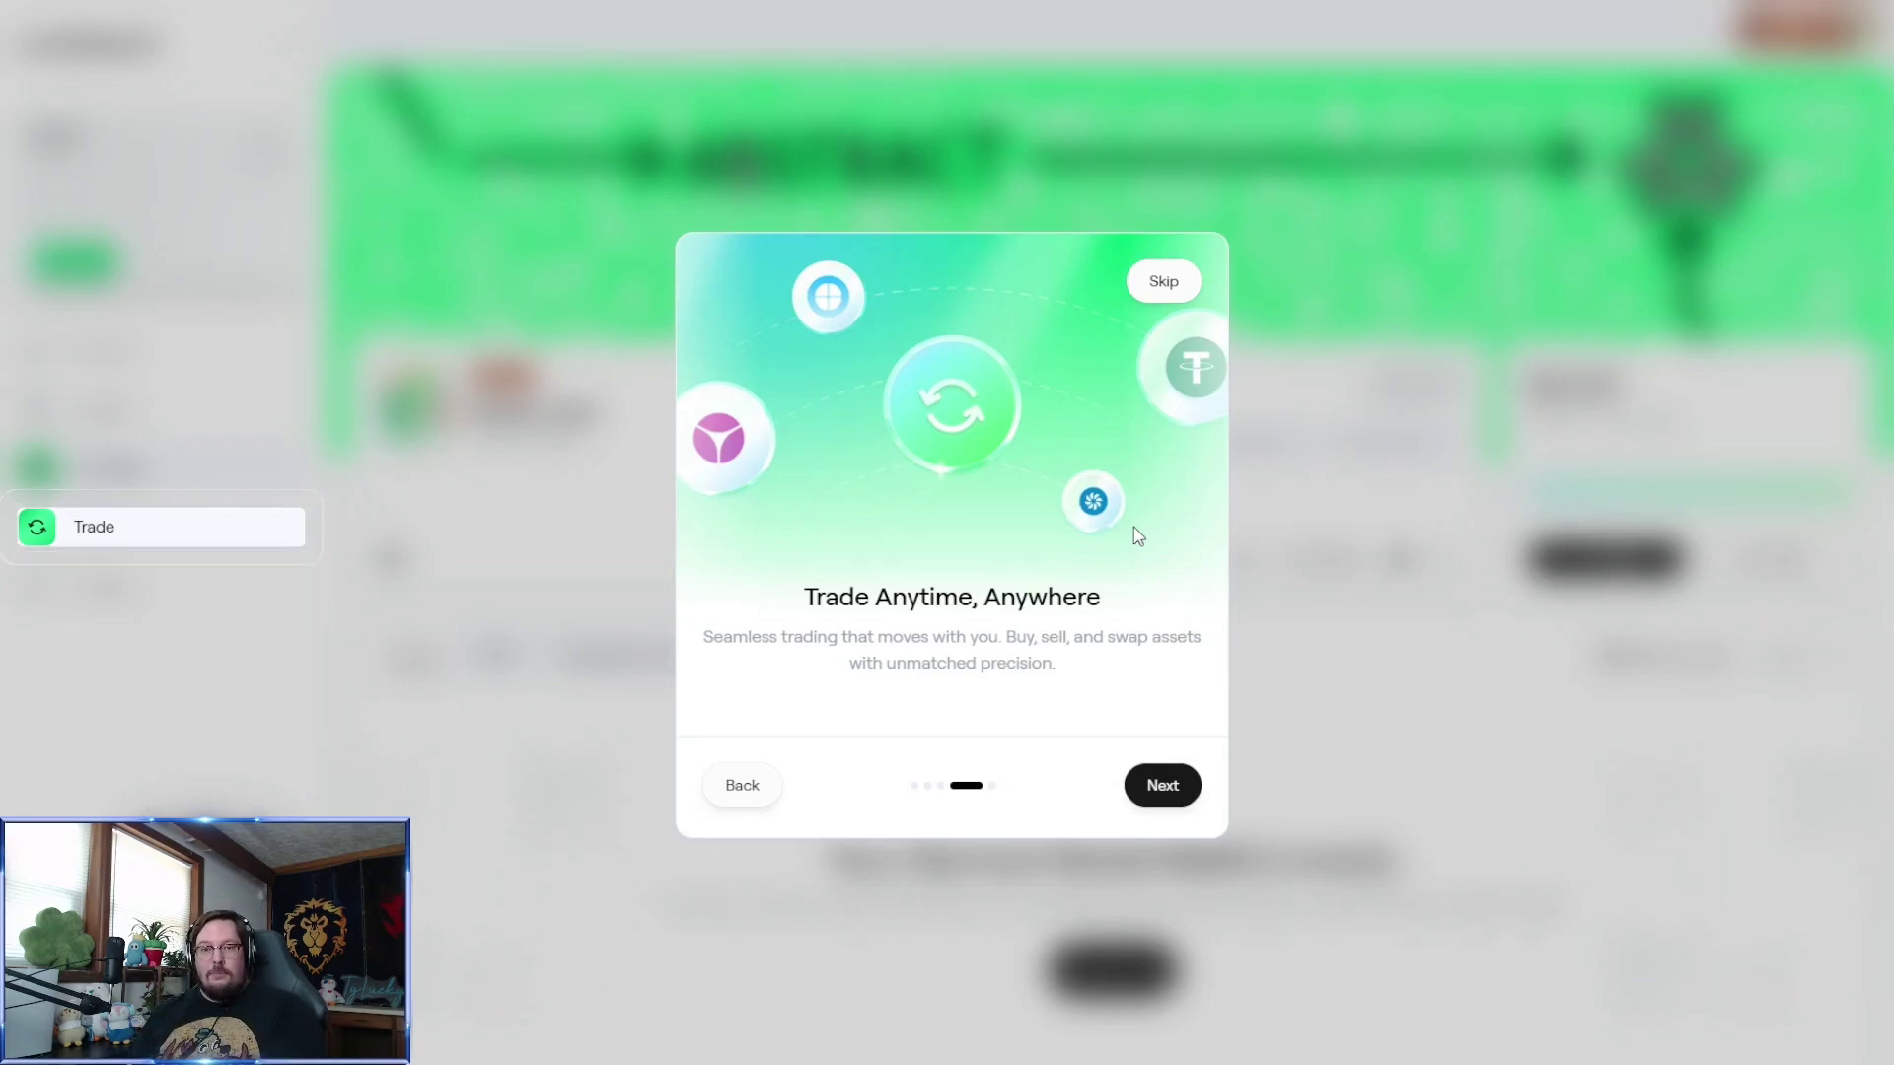
left_click(1164, 790)
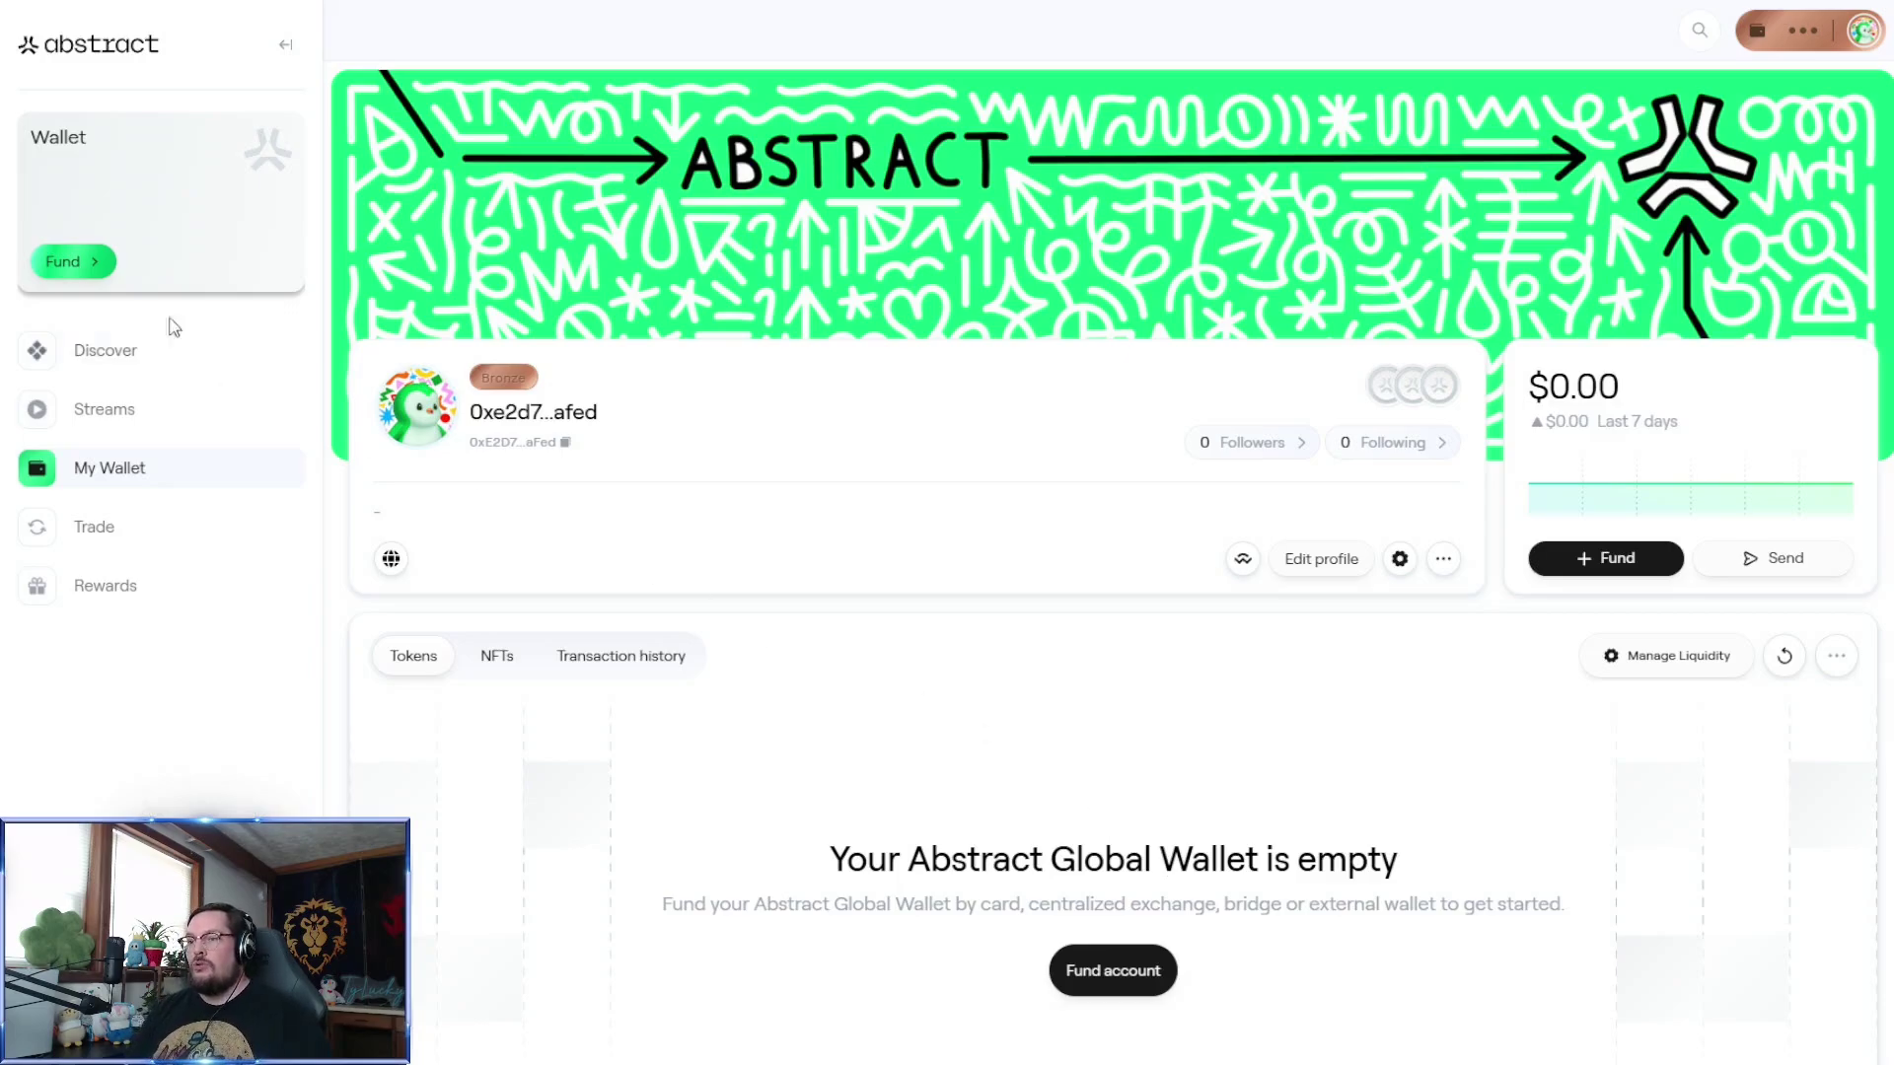
View the one-time Centralized Exchange deposit address, then pick Bridge from the funding options
left_click(1594, 571)
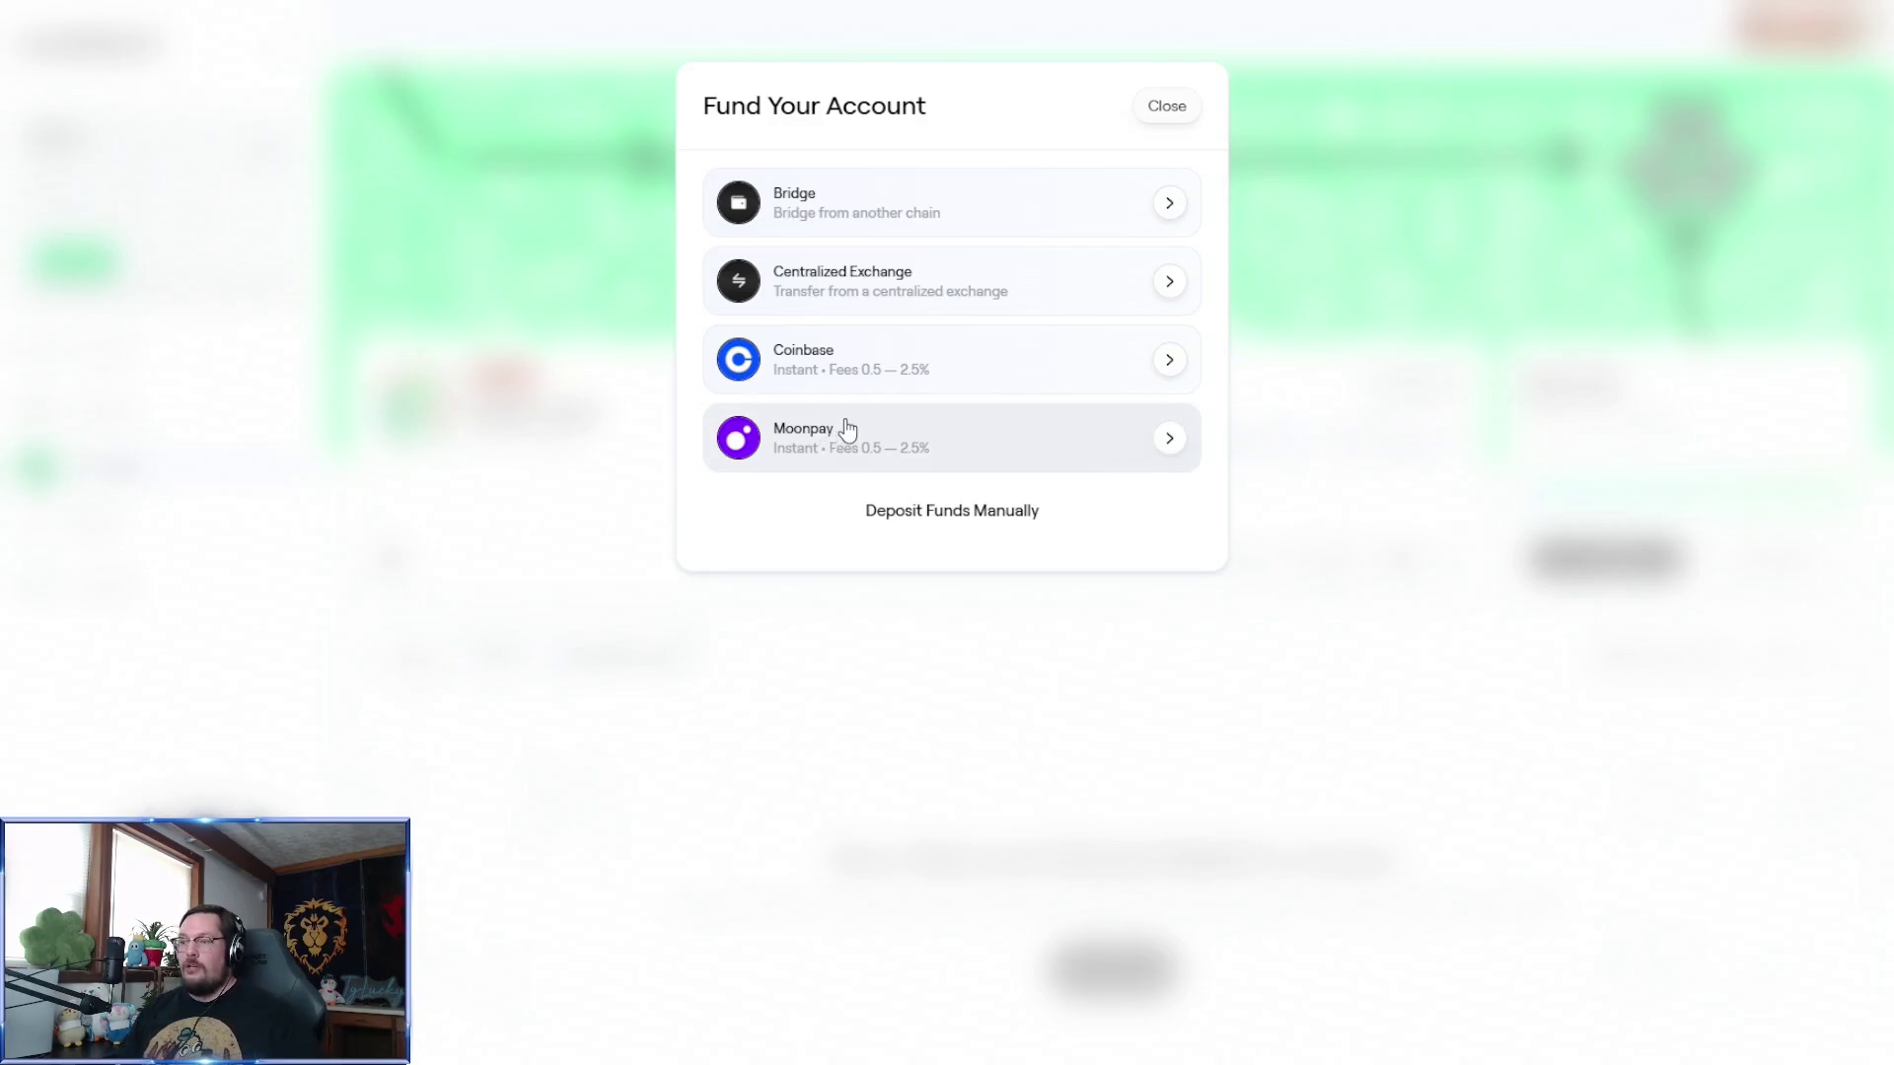
left_click(962, 291)
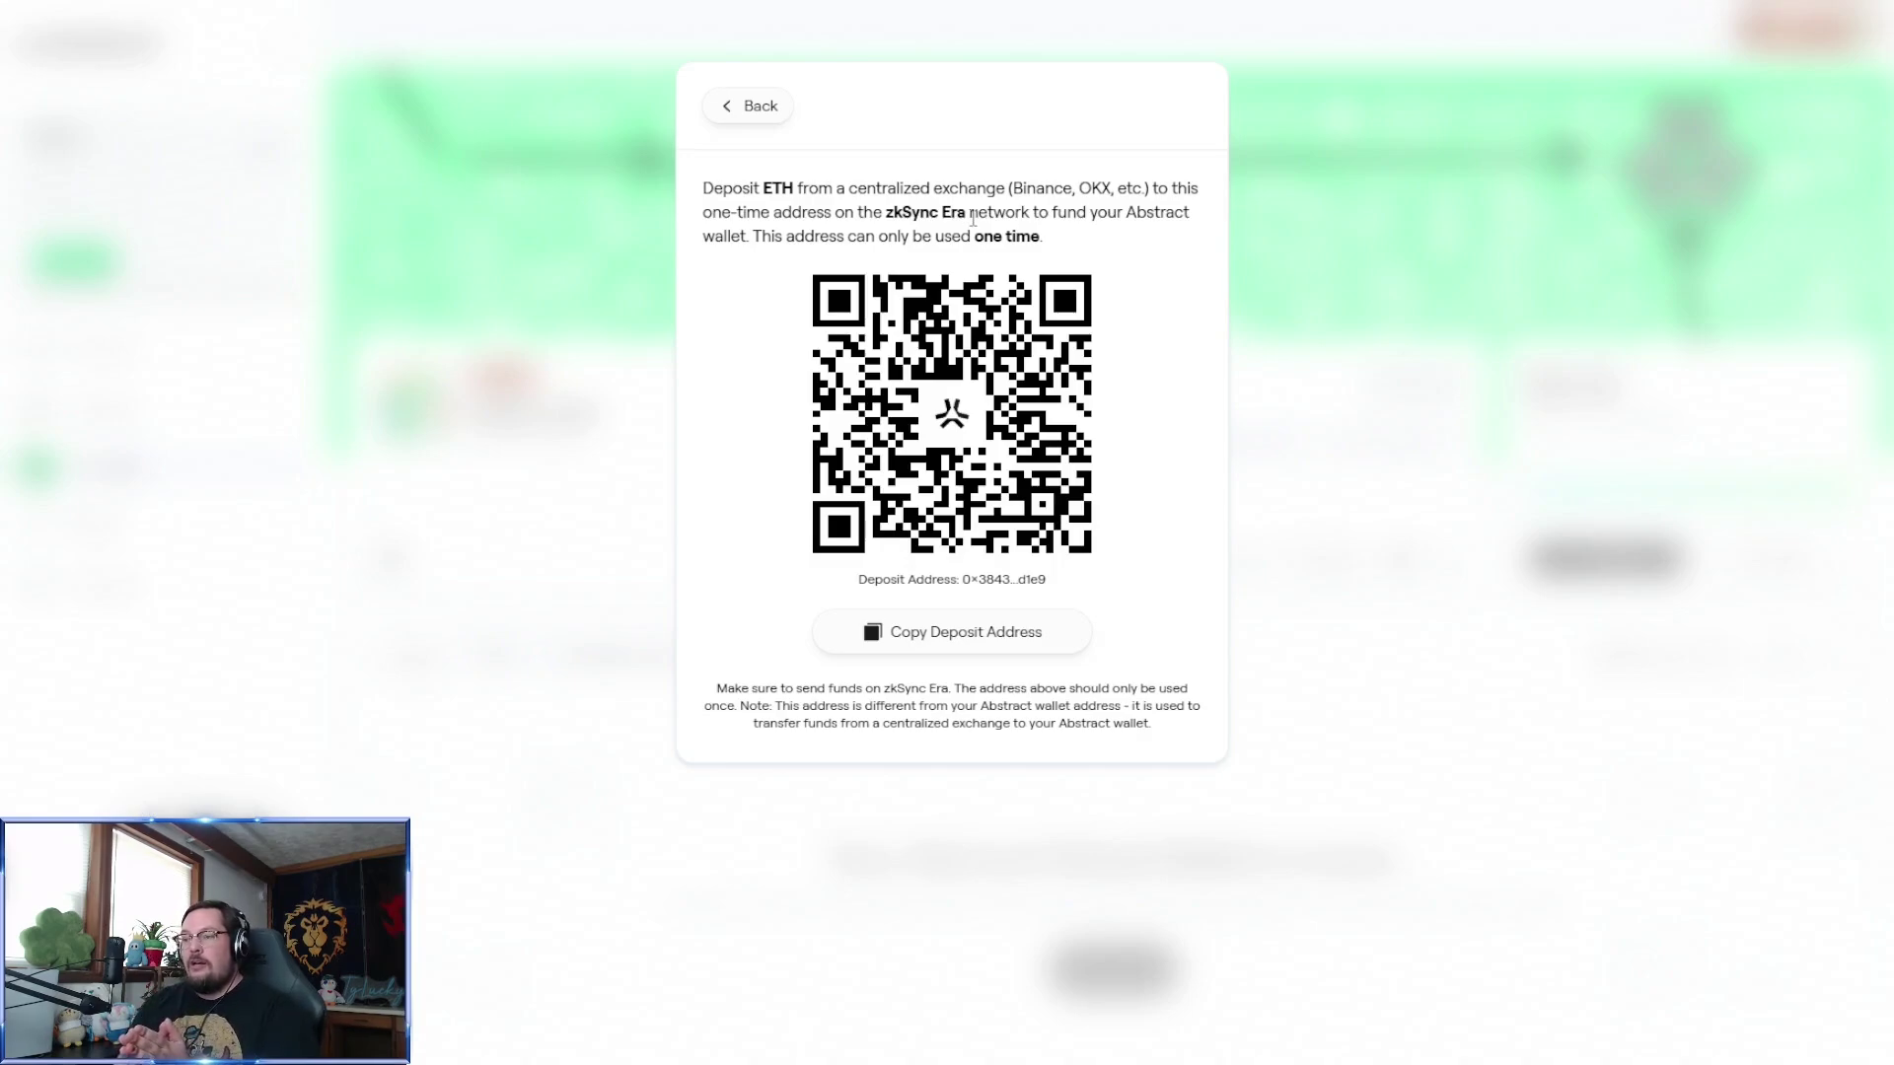
left_click_drag(1030, 237, 985, 238)
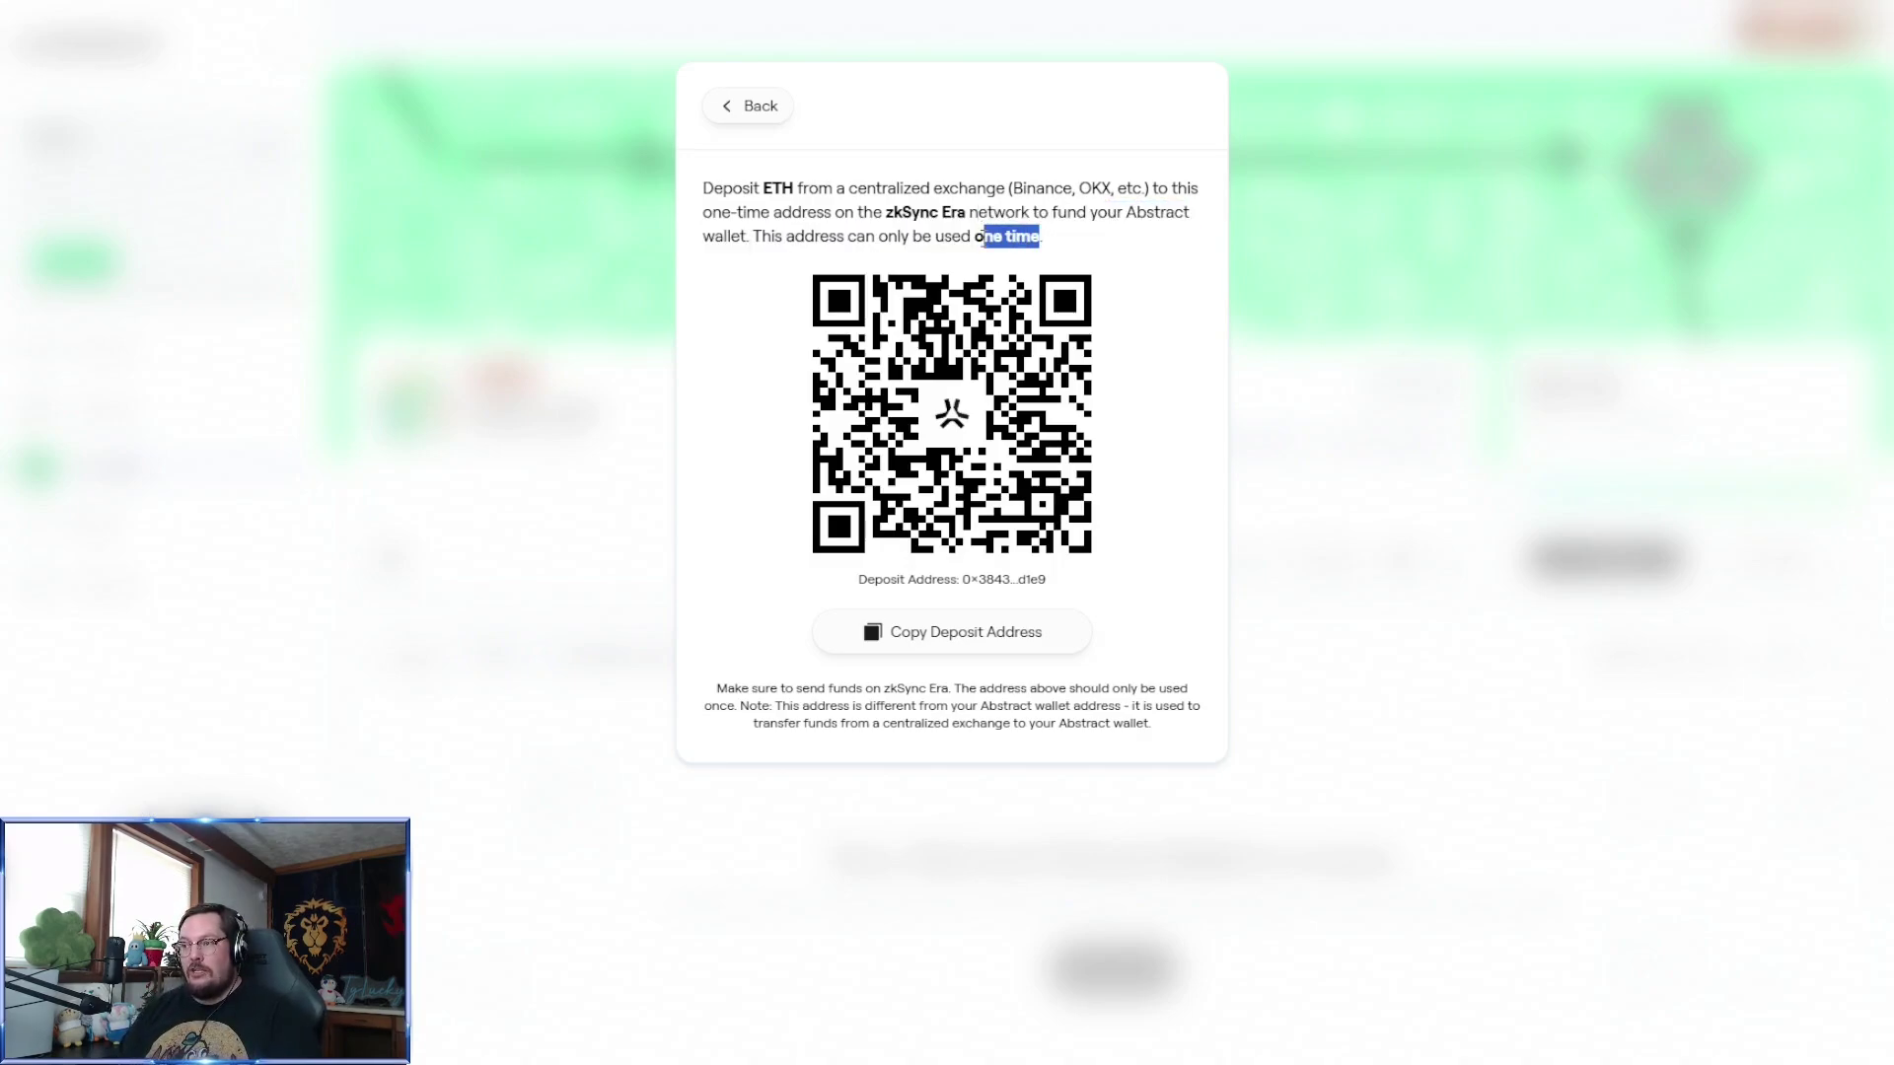
left_click(765, 107)
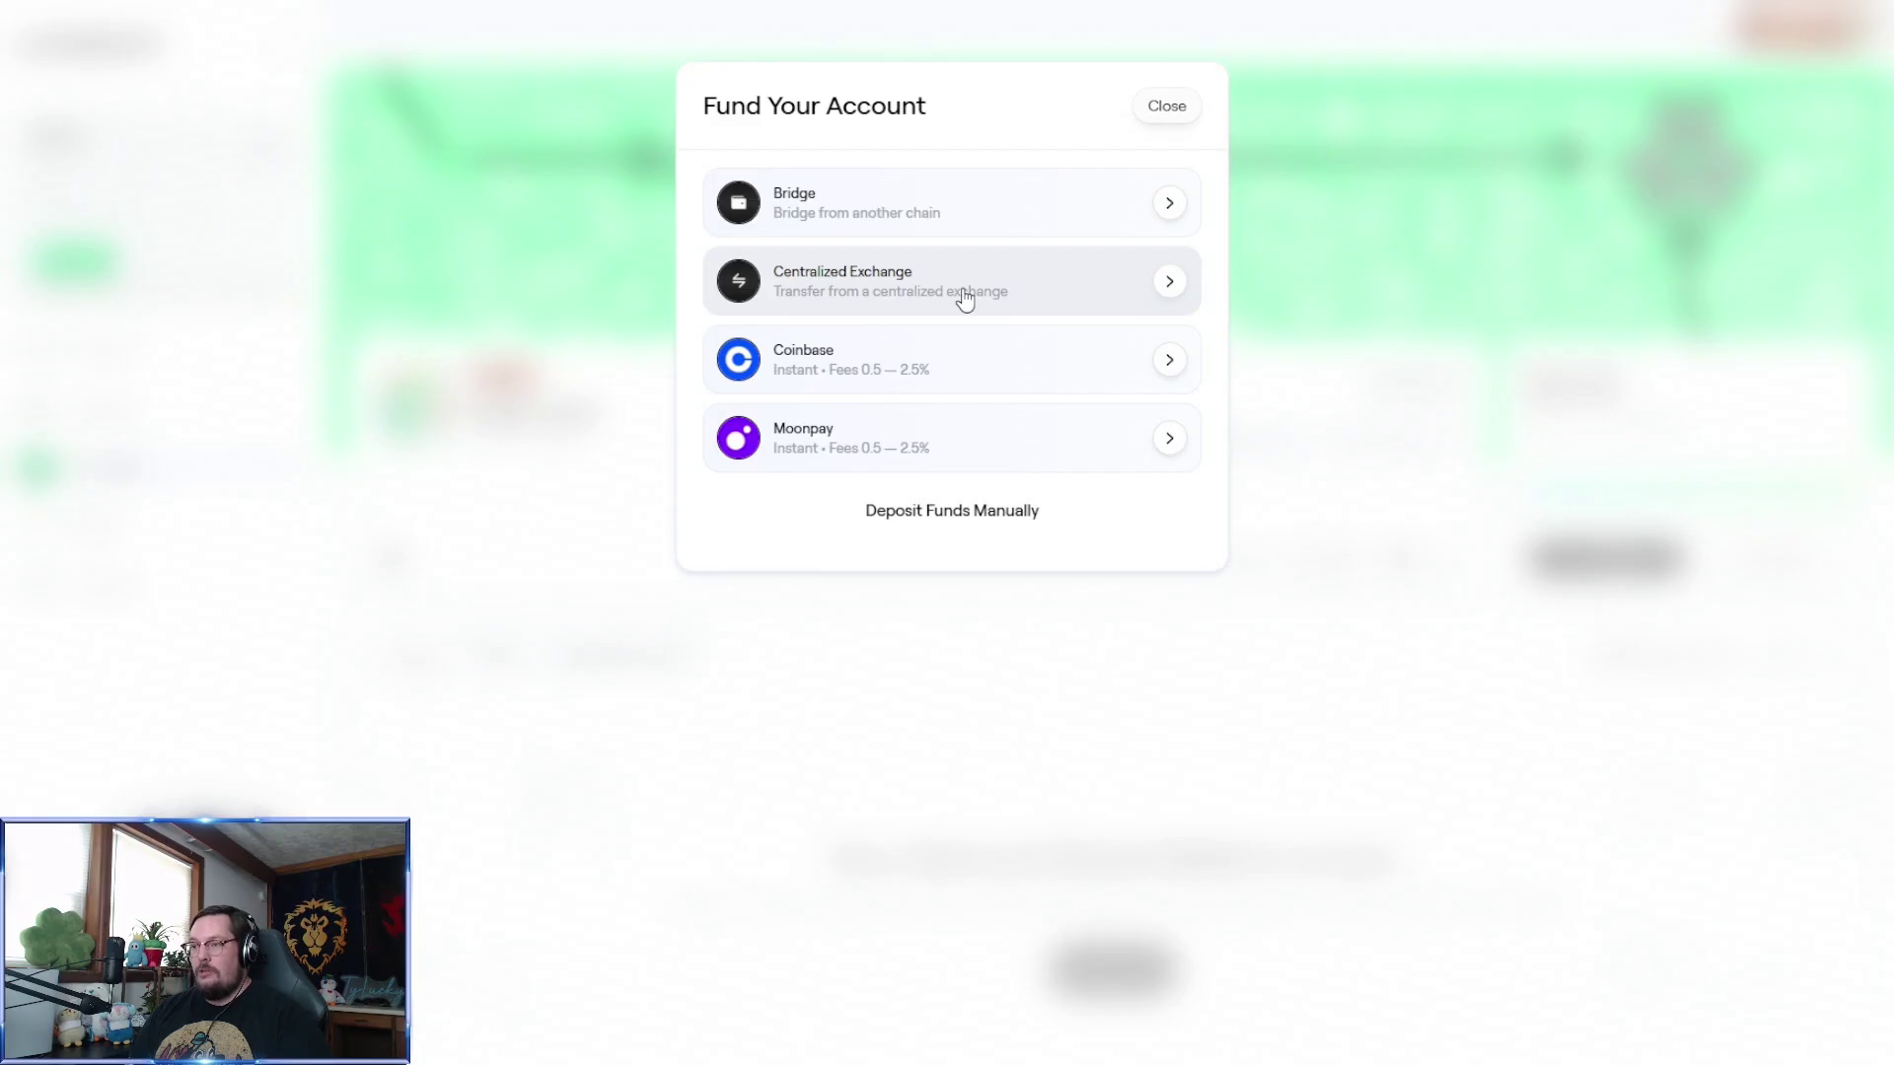
left_click(932, 229)
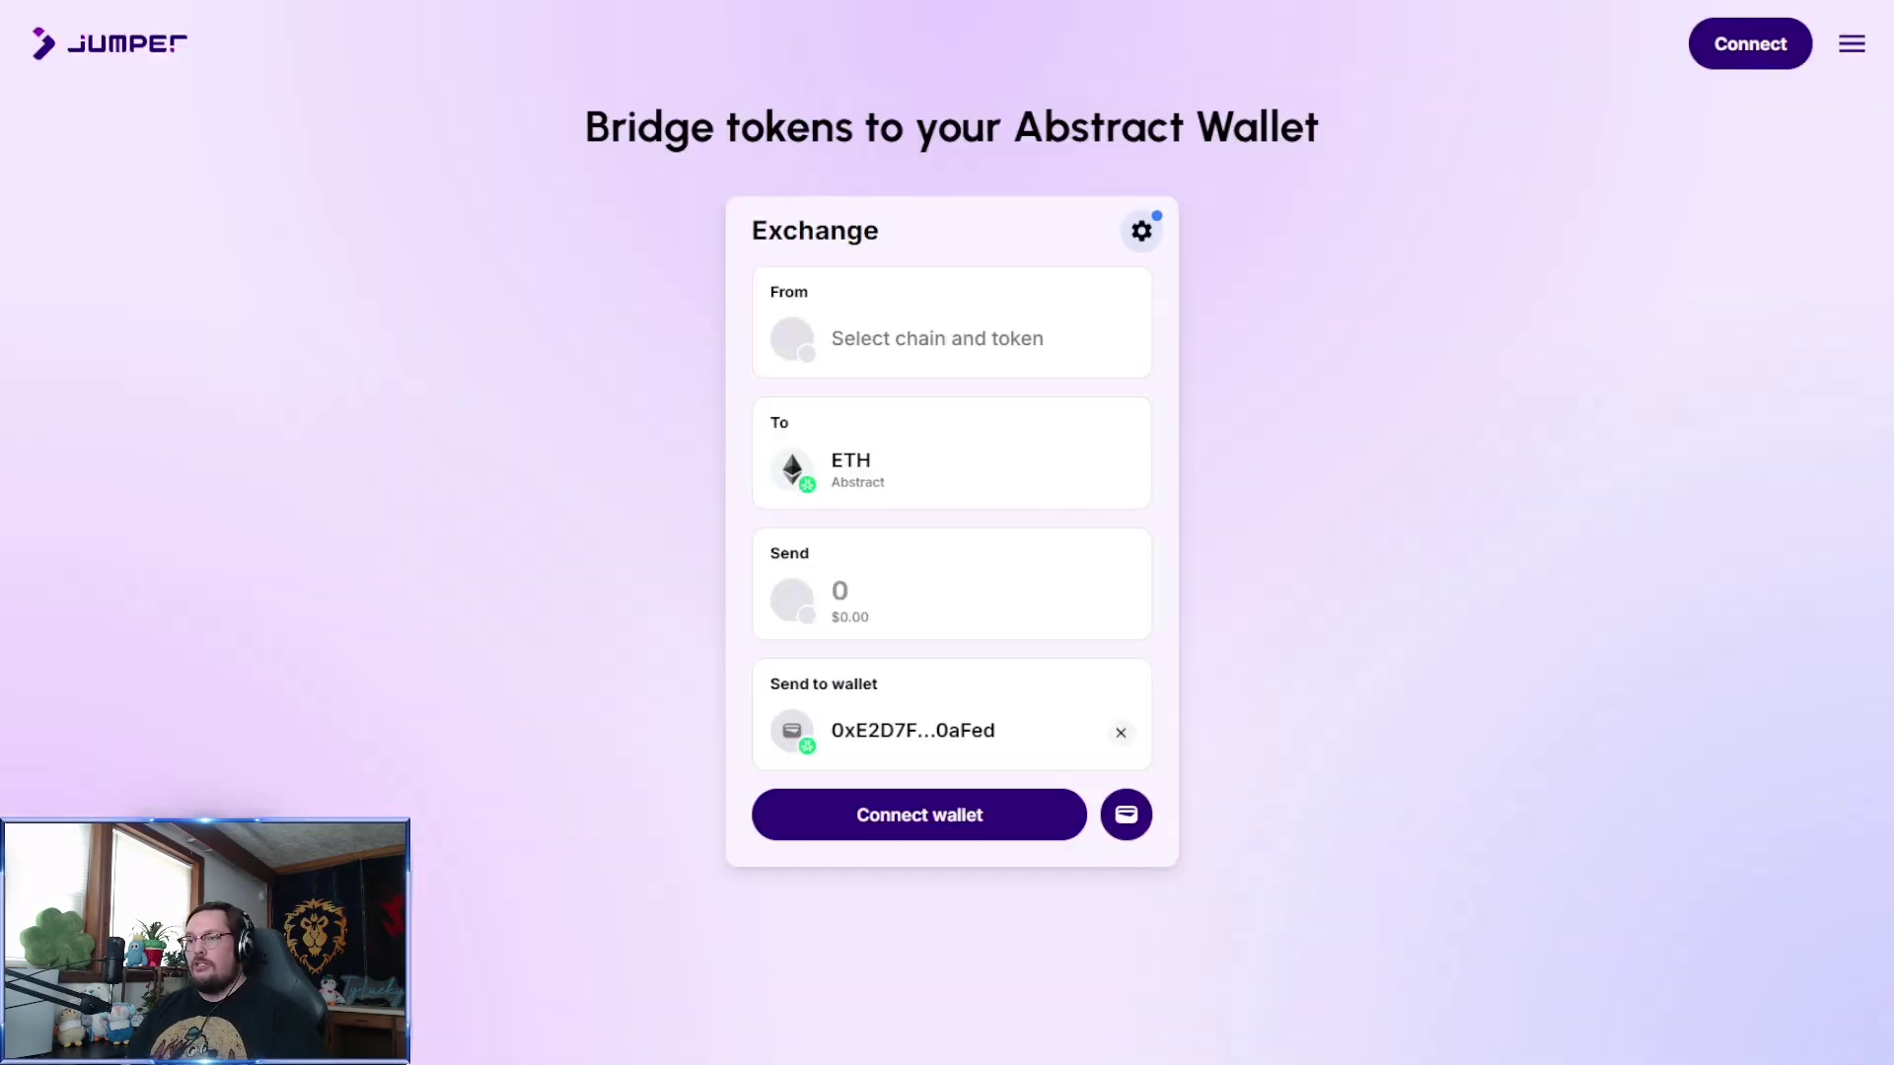
Close the extra tab and the funding dialog, leaving Jumper's bridge form to the Abstract wallet
key("ctrl+w")
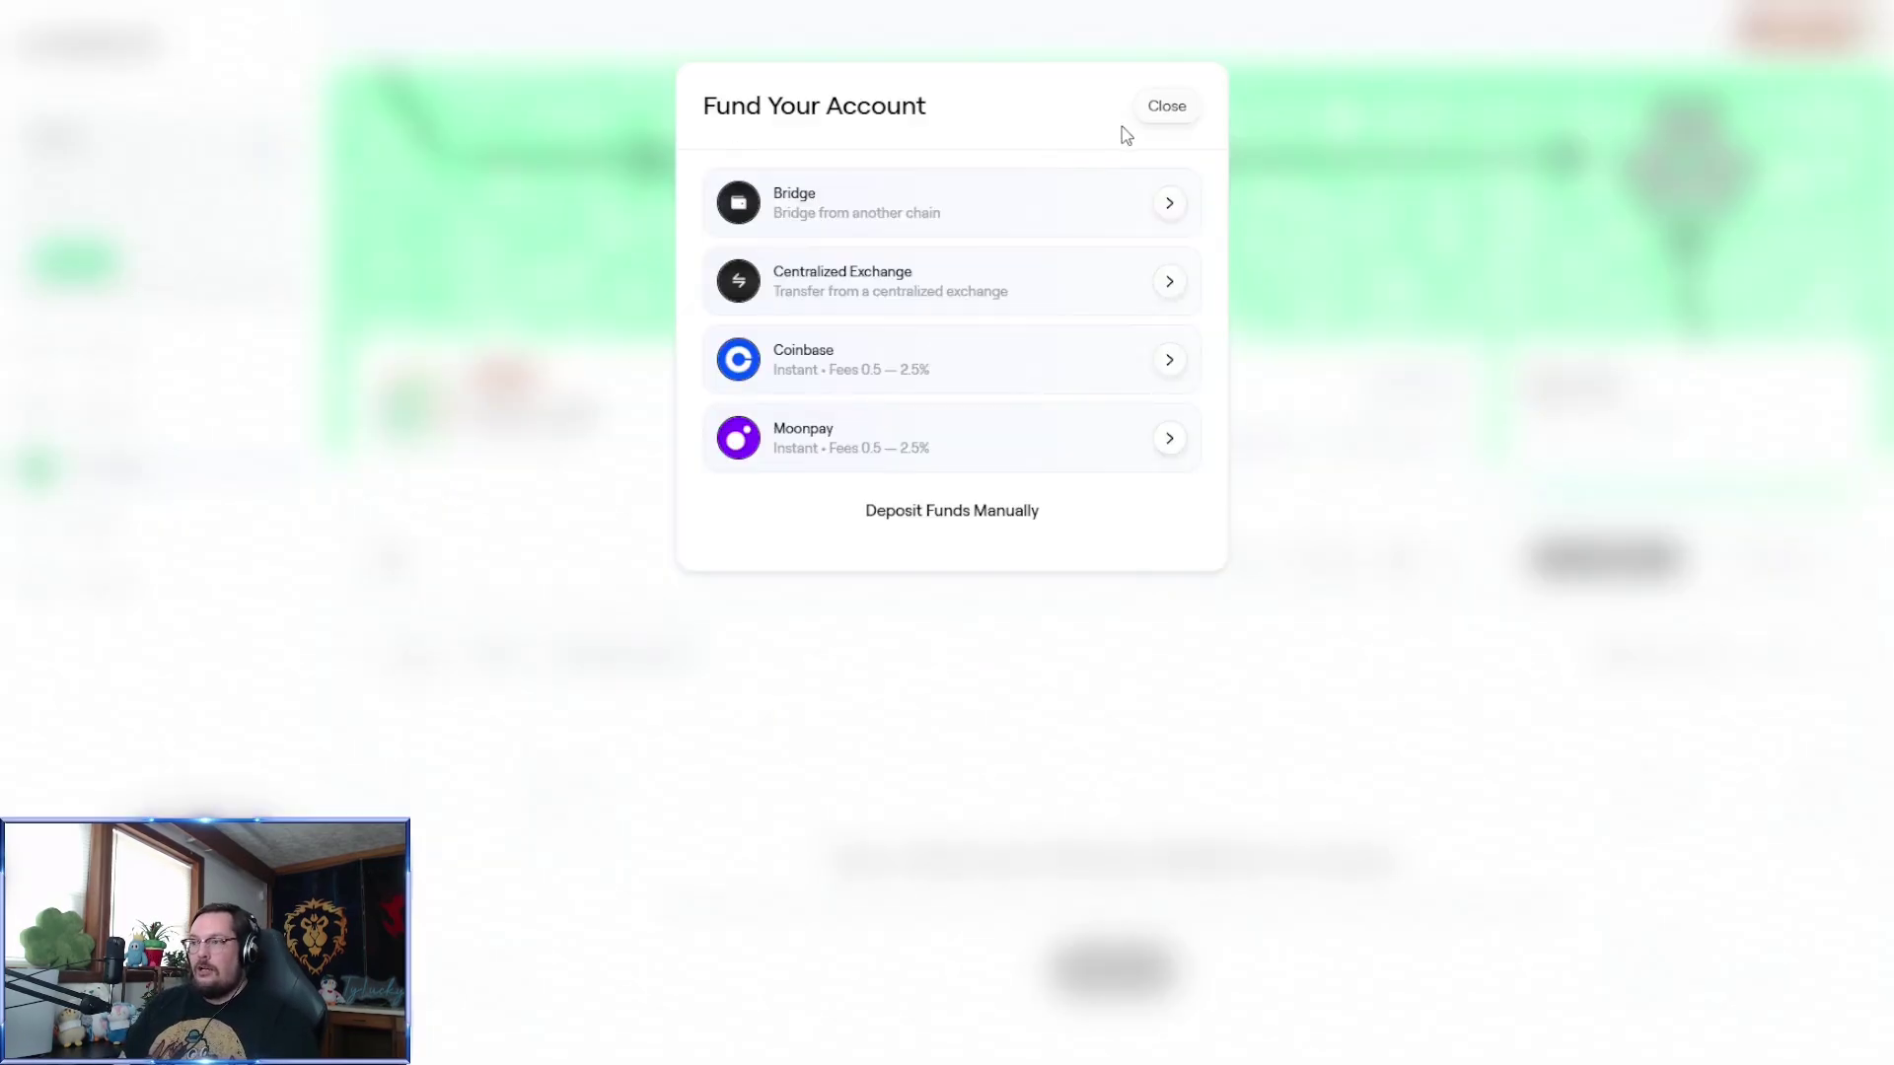
left_click(1167, 109)
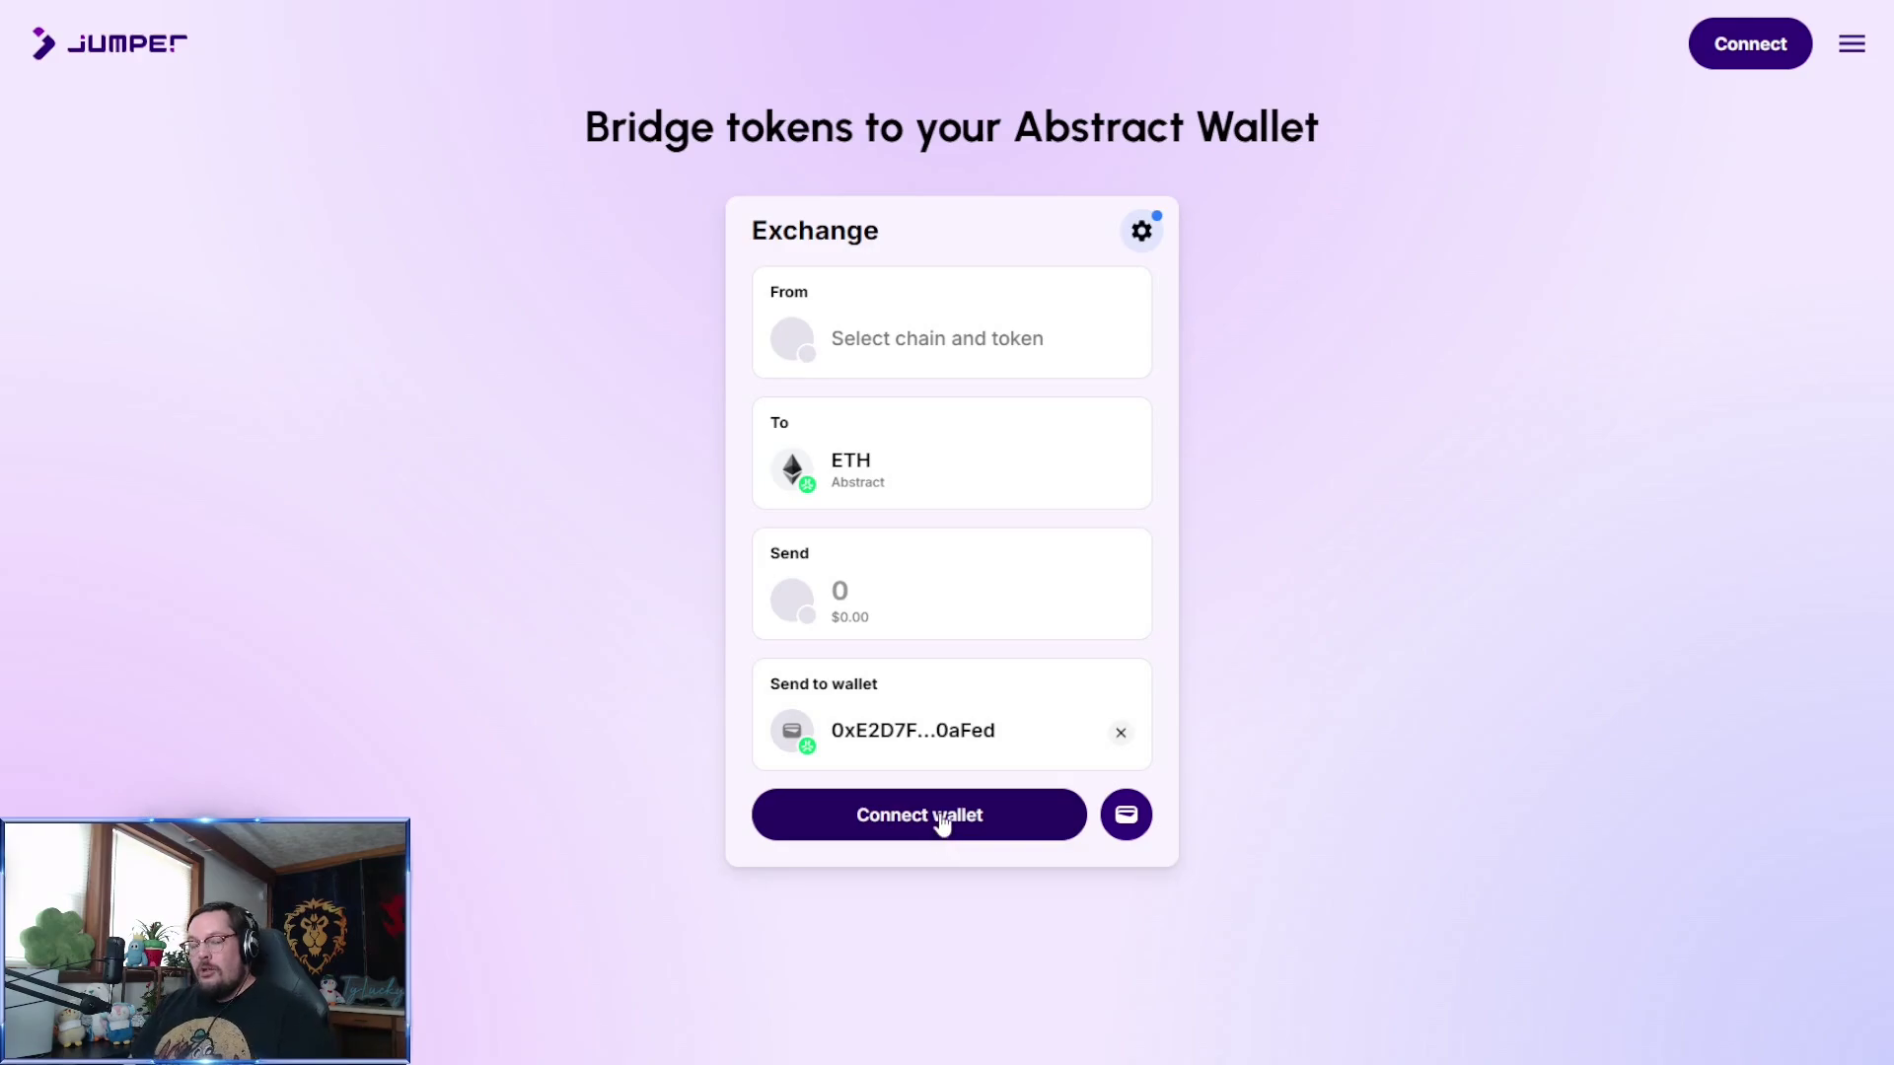
Try sending 1 WETH from Polygon in the Jumper bridge form
left_click(870, 367)
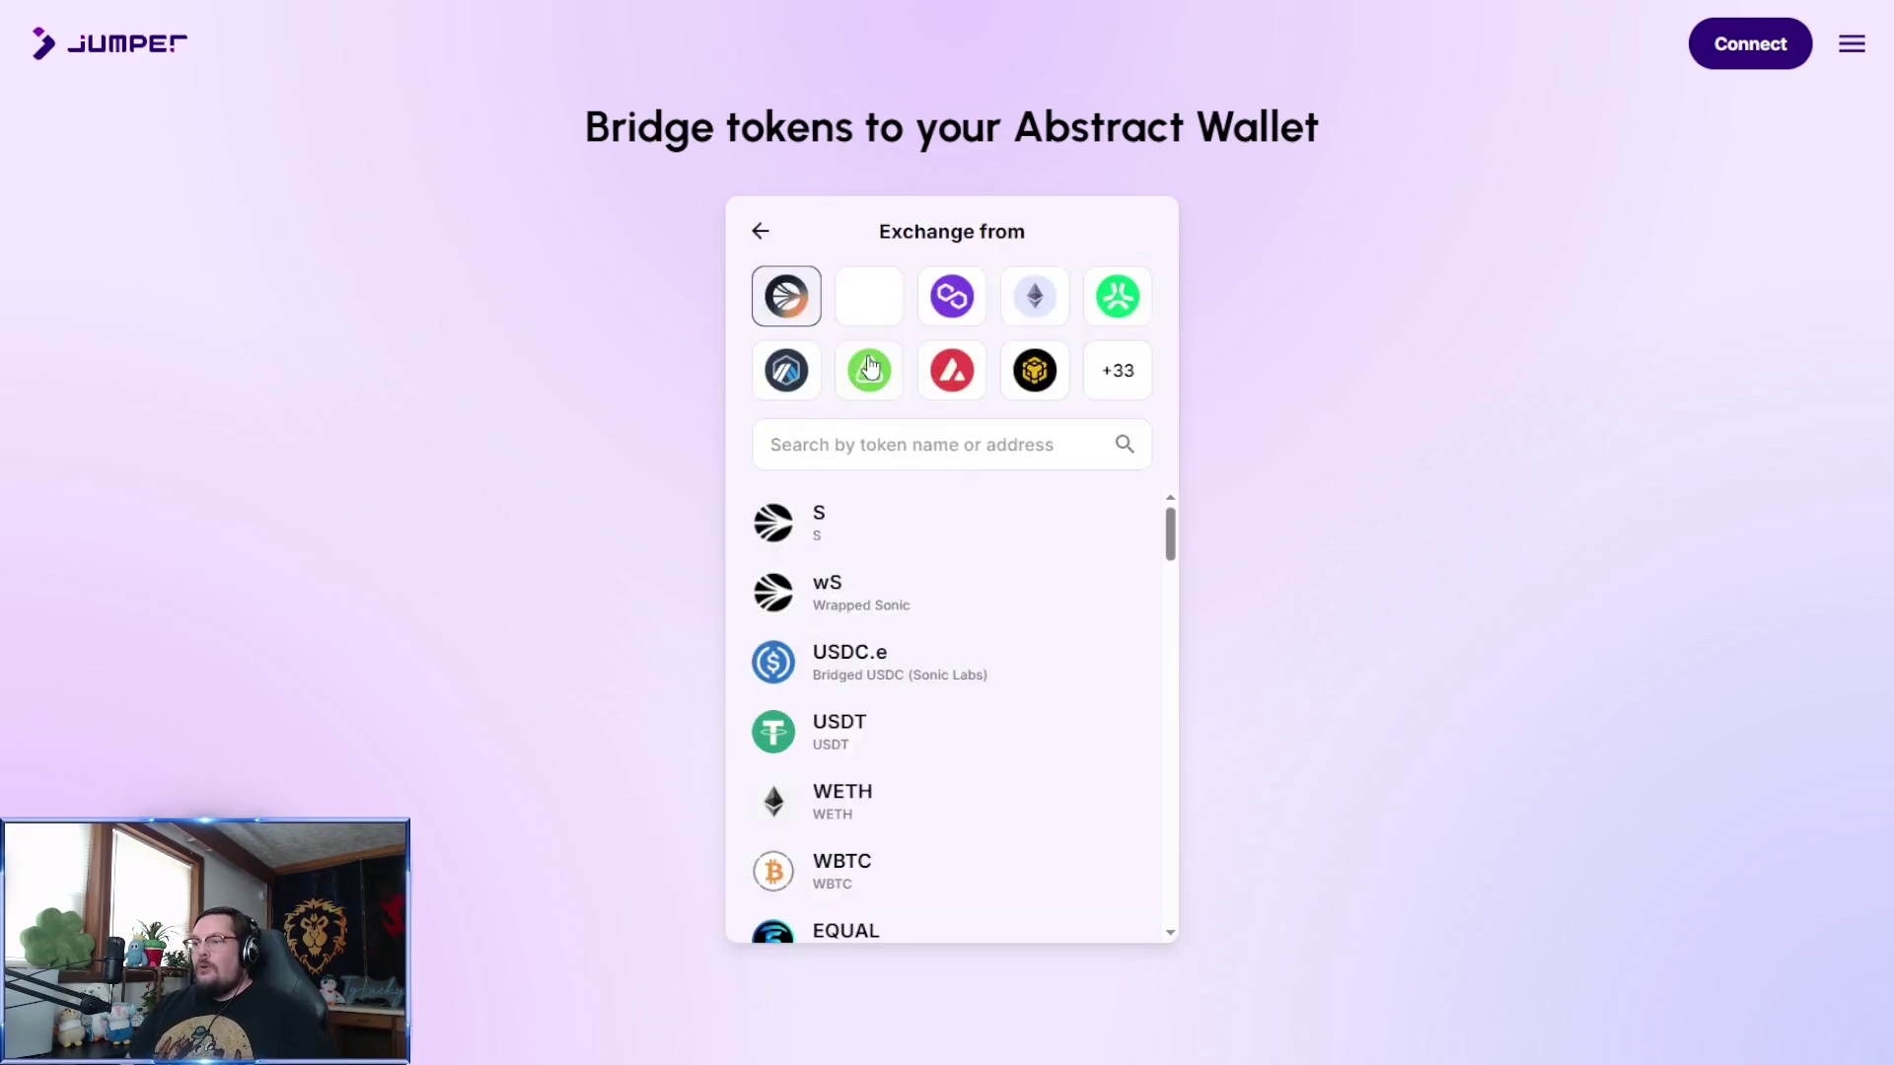
left_click(947, 301)
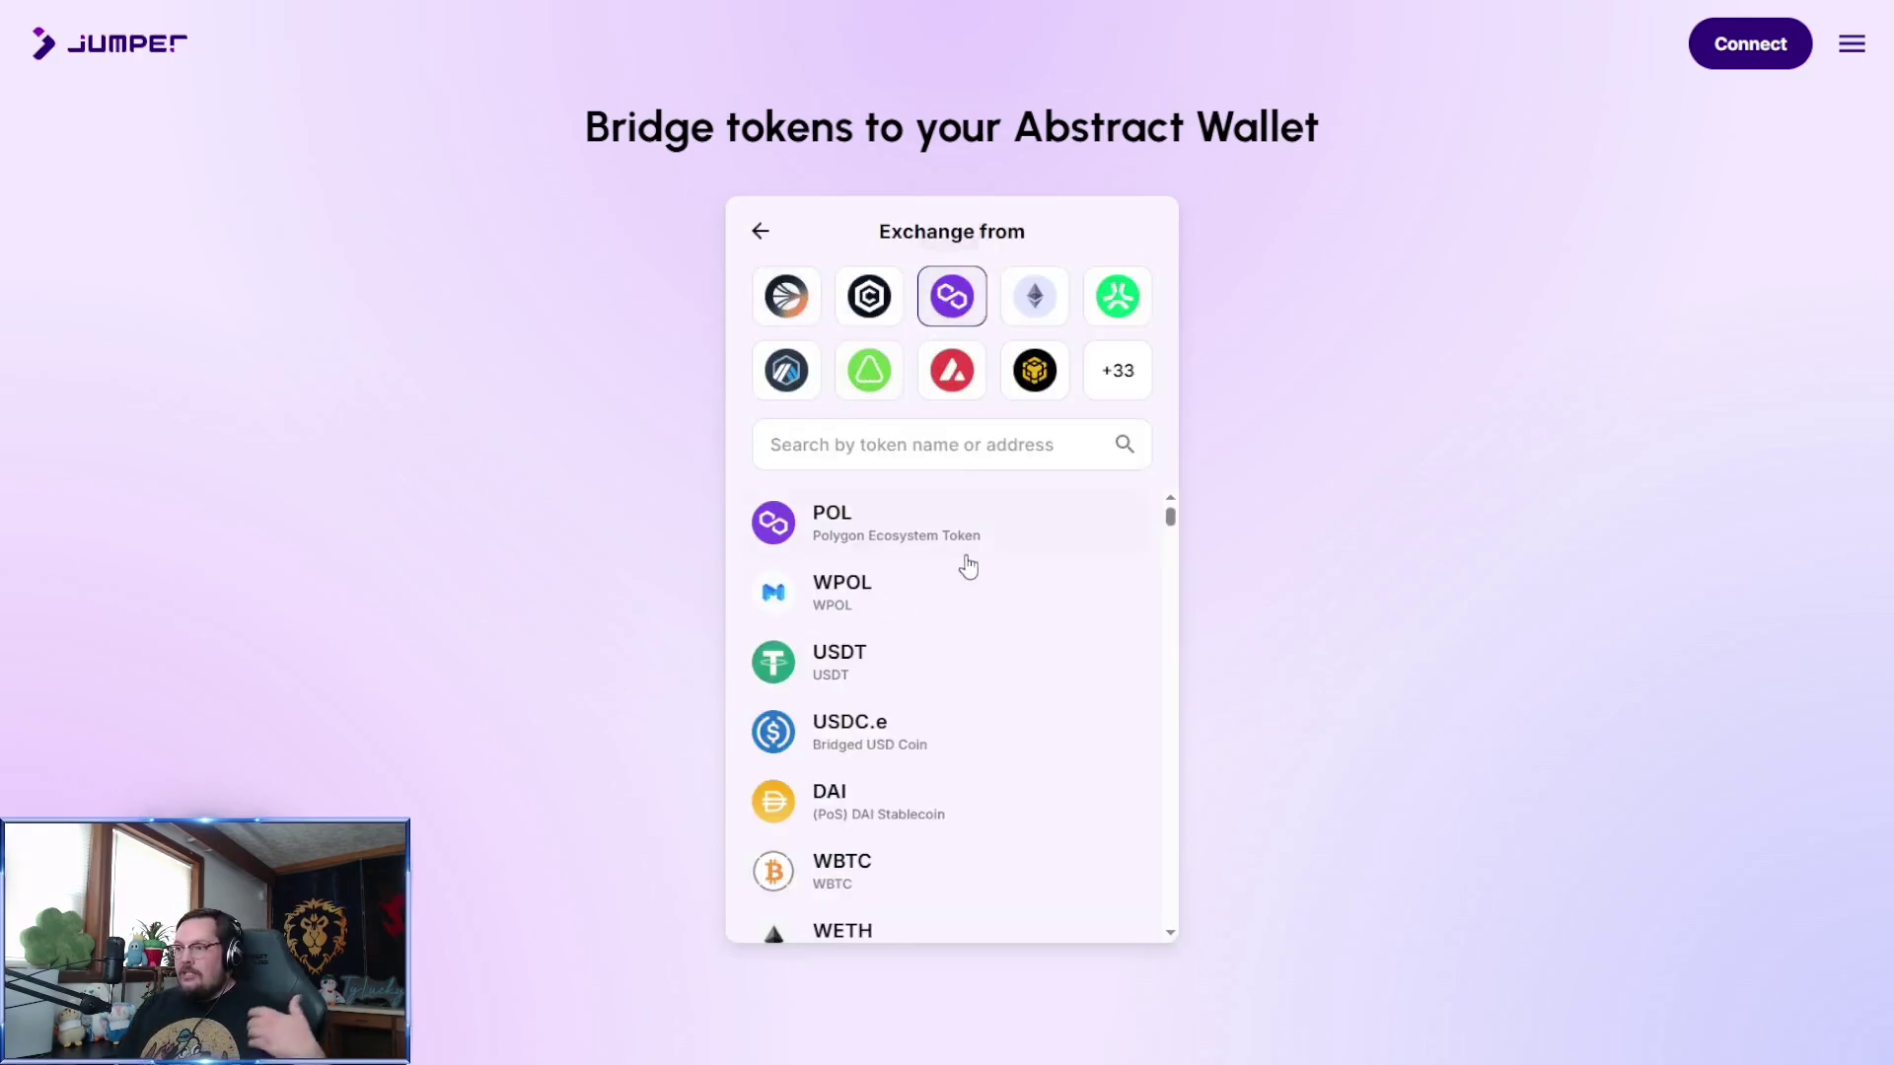
scroll(963, 562, "down", 4)
left_click(964, 582)
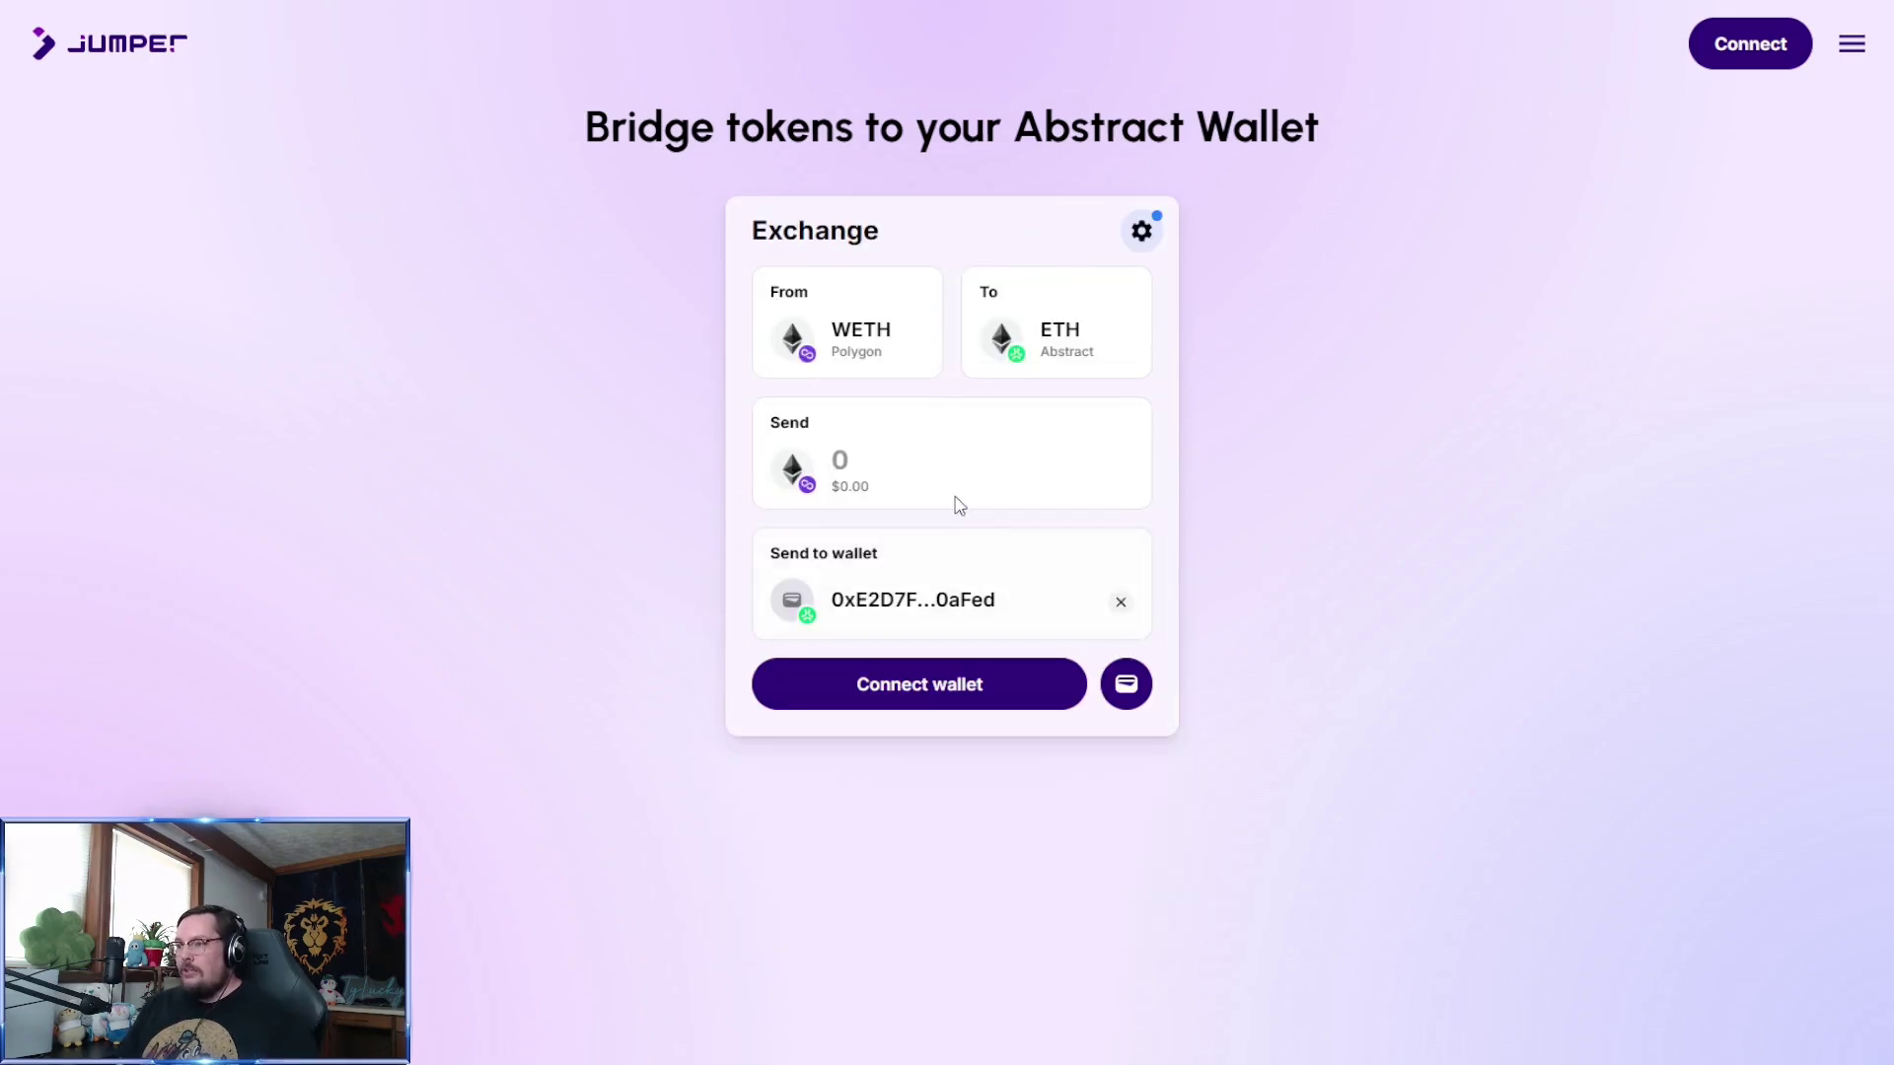
left_click(918, 465)
type("1")
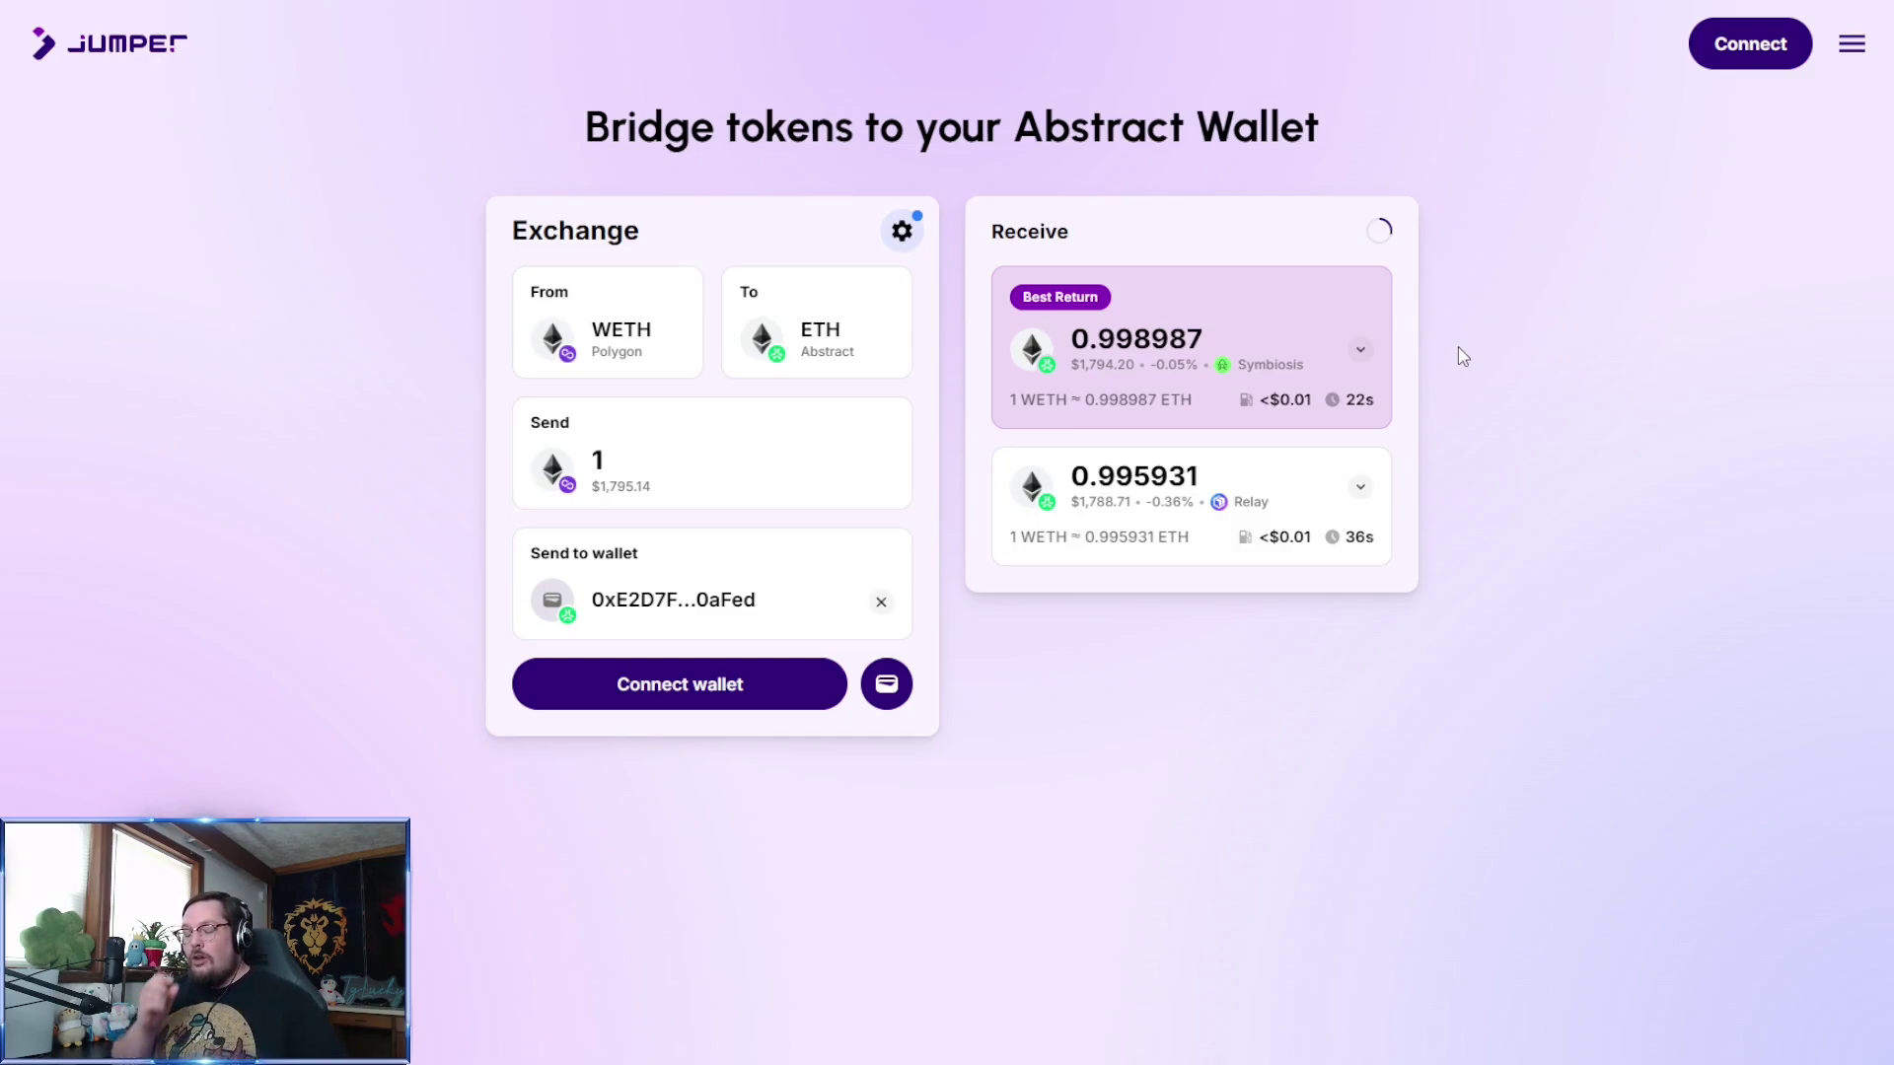
Switch to 100 USDC.e from Polygon to USDC.e on Abstract
left_click(629, 331)
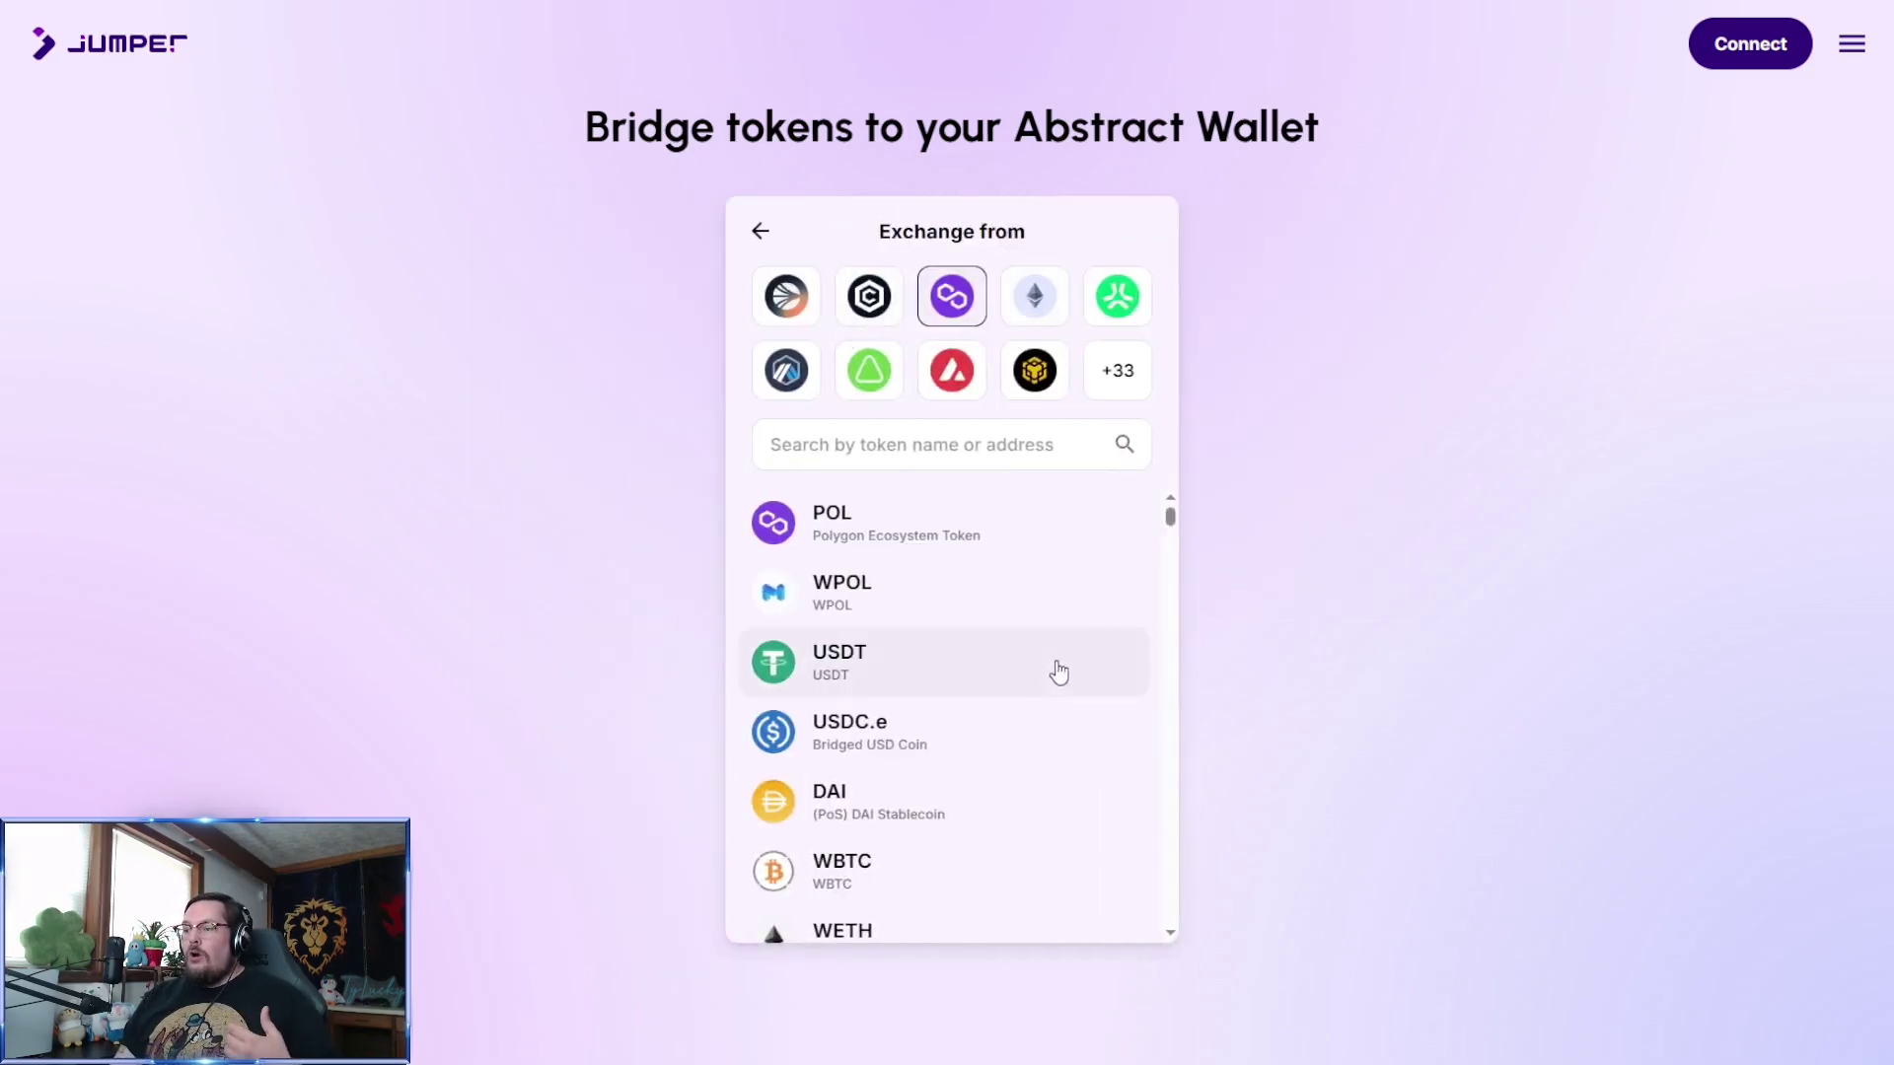
left_click(1021, 728)
left_click(1034, 338)
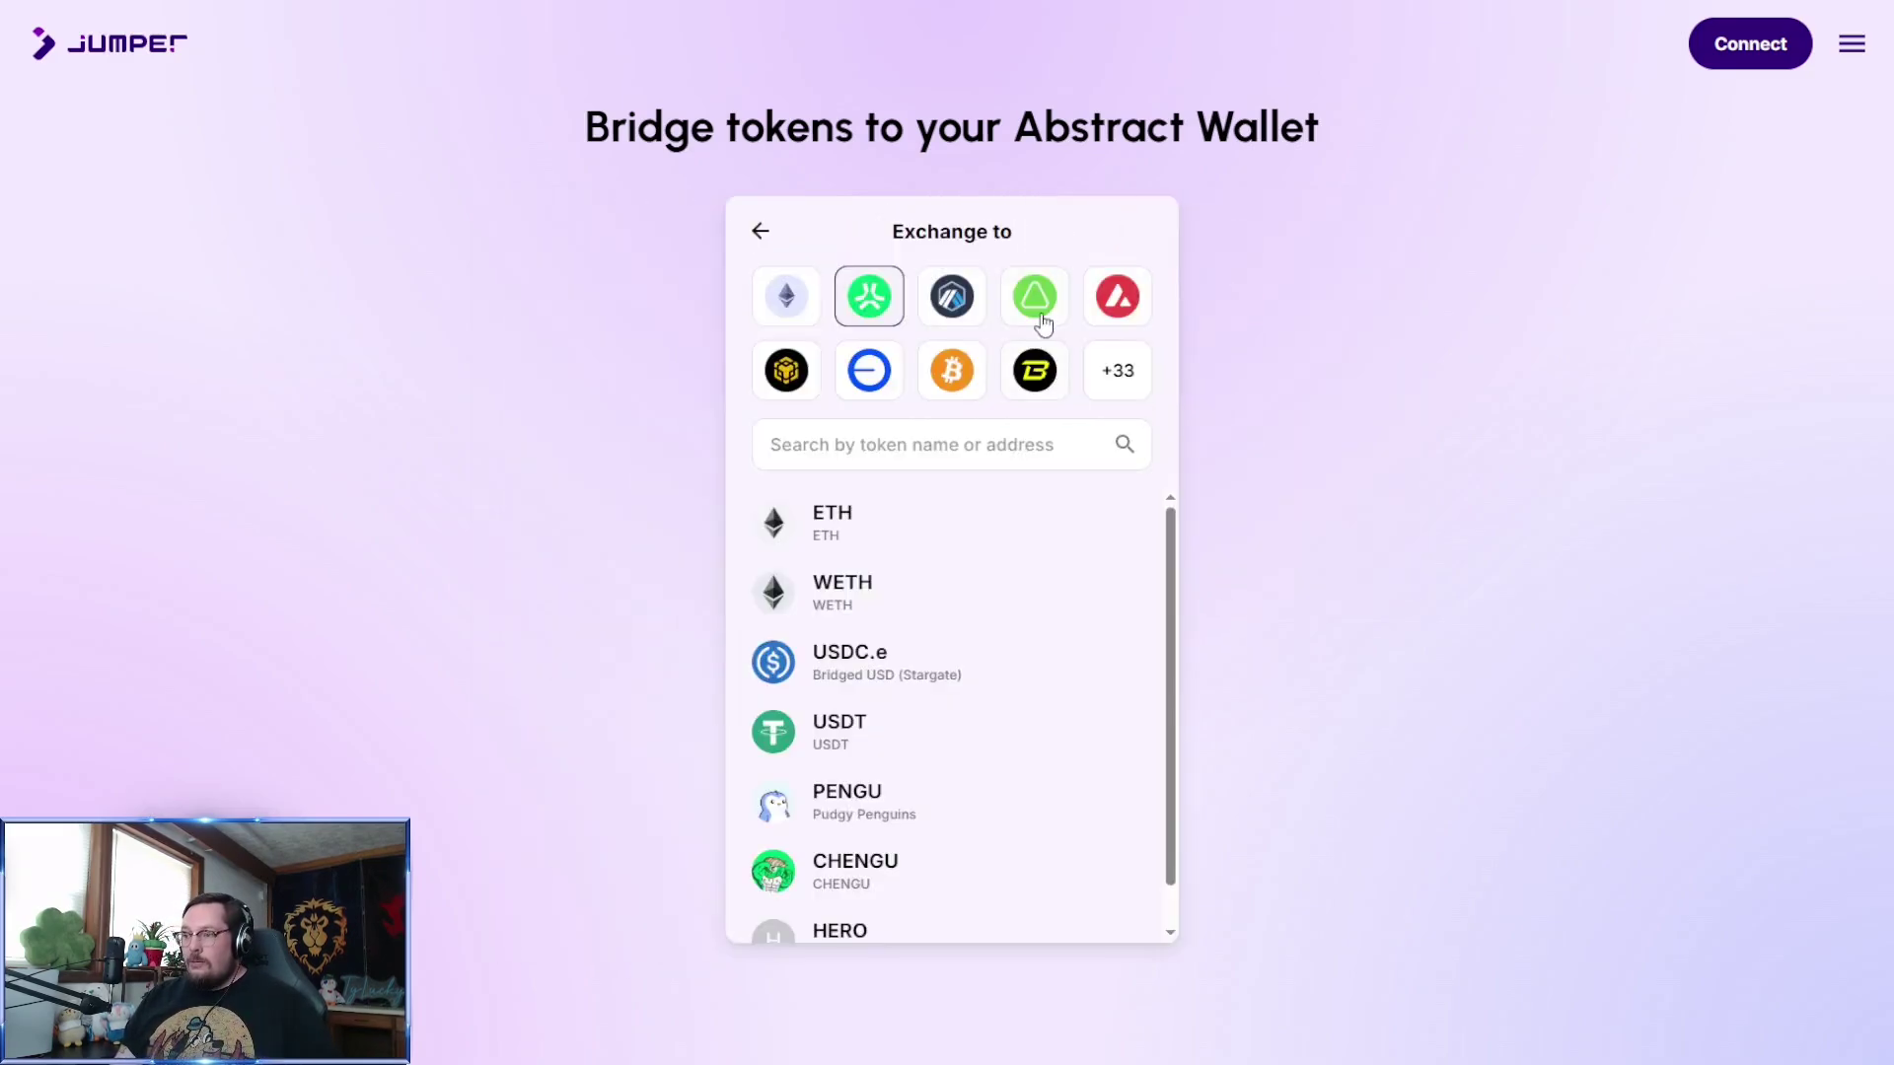
left_click(1028, 665)
left_click(967, 461)
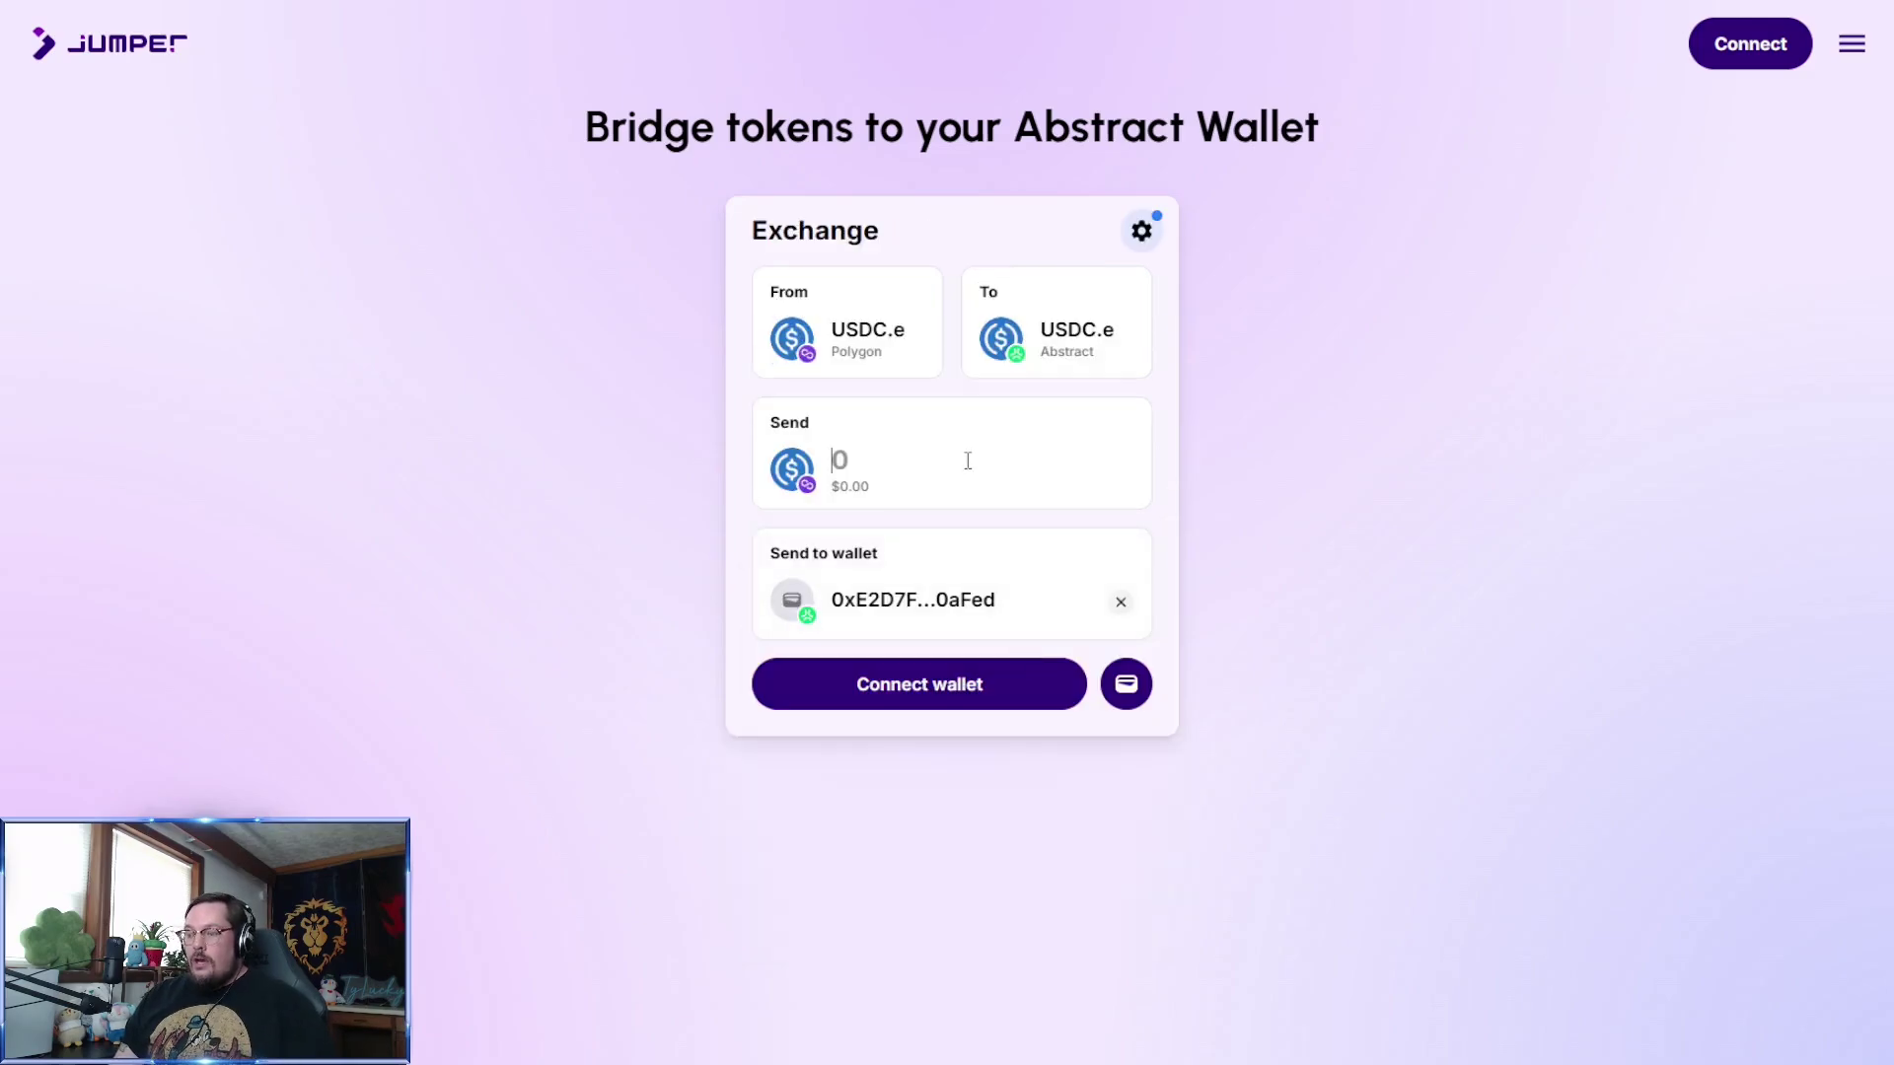
type("100")
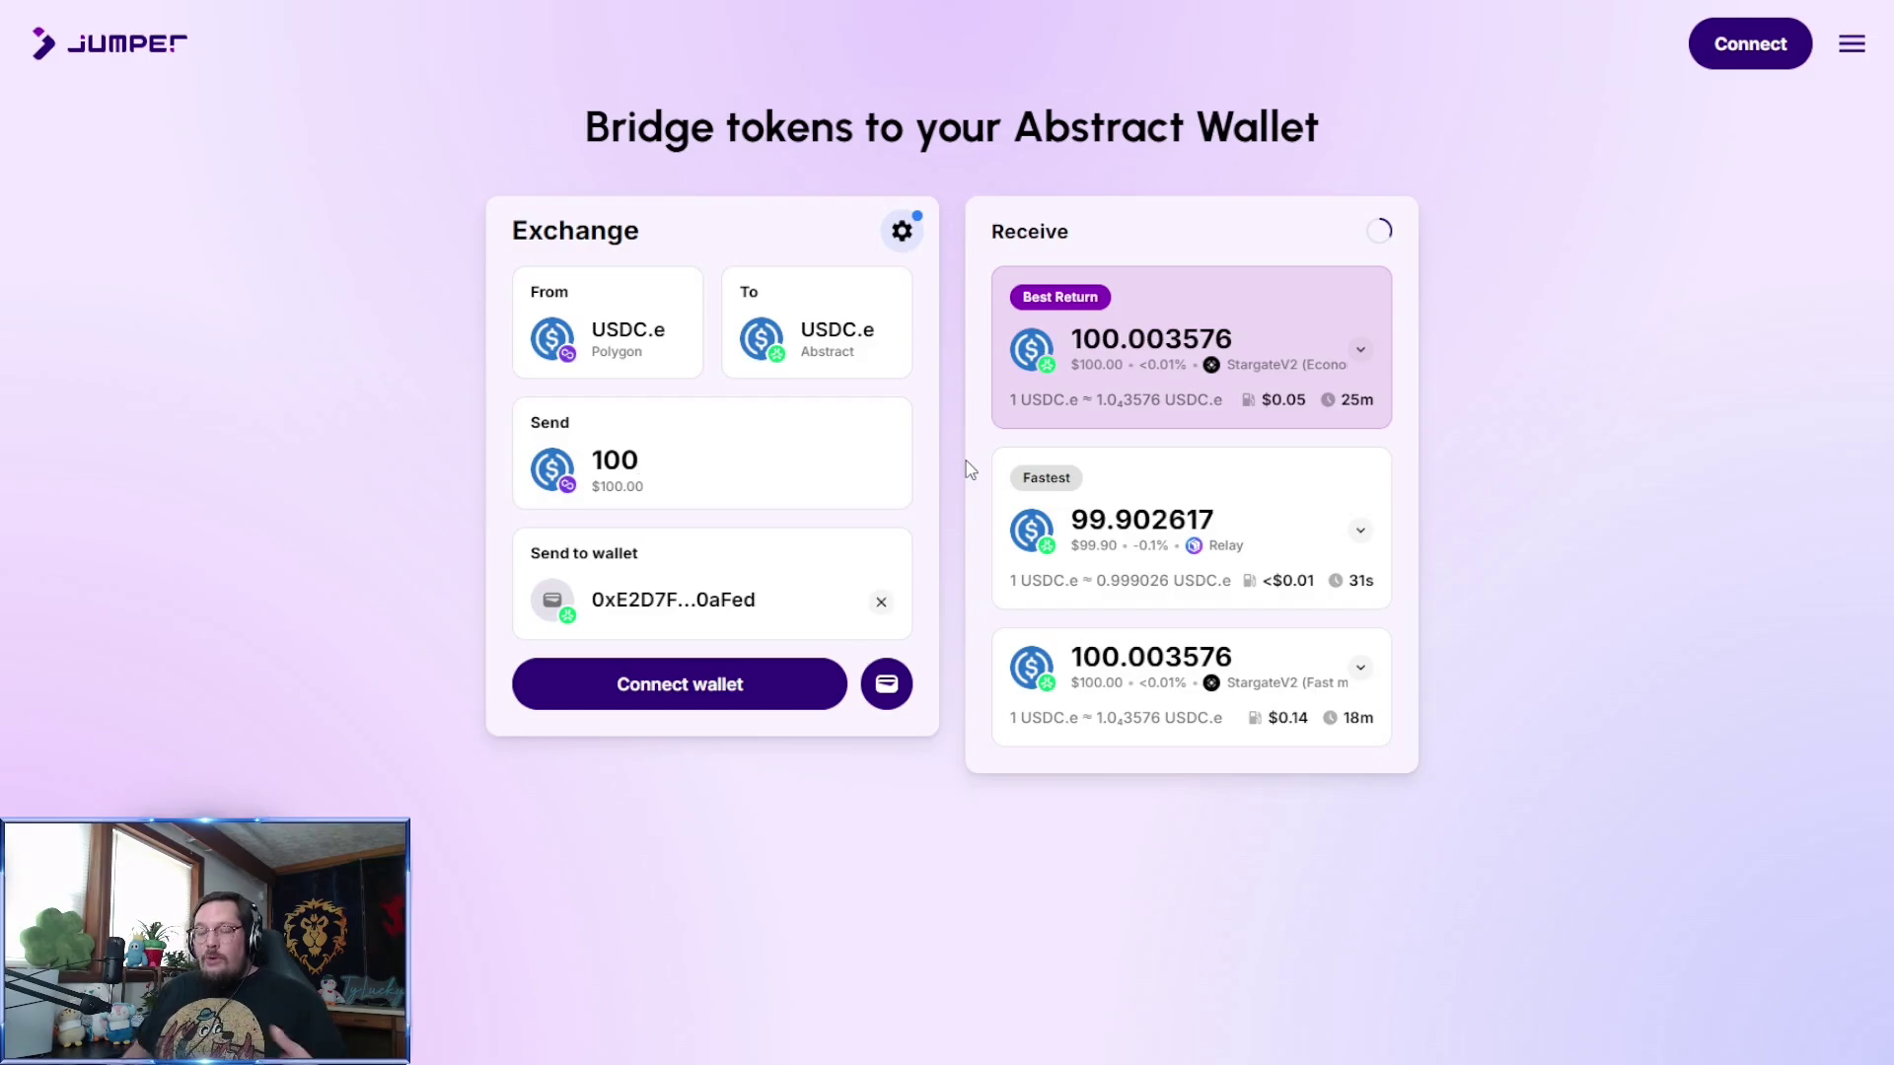
Open the From token picker and close it without changing the bridge quote
left_click(648, 303)
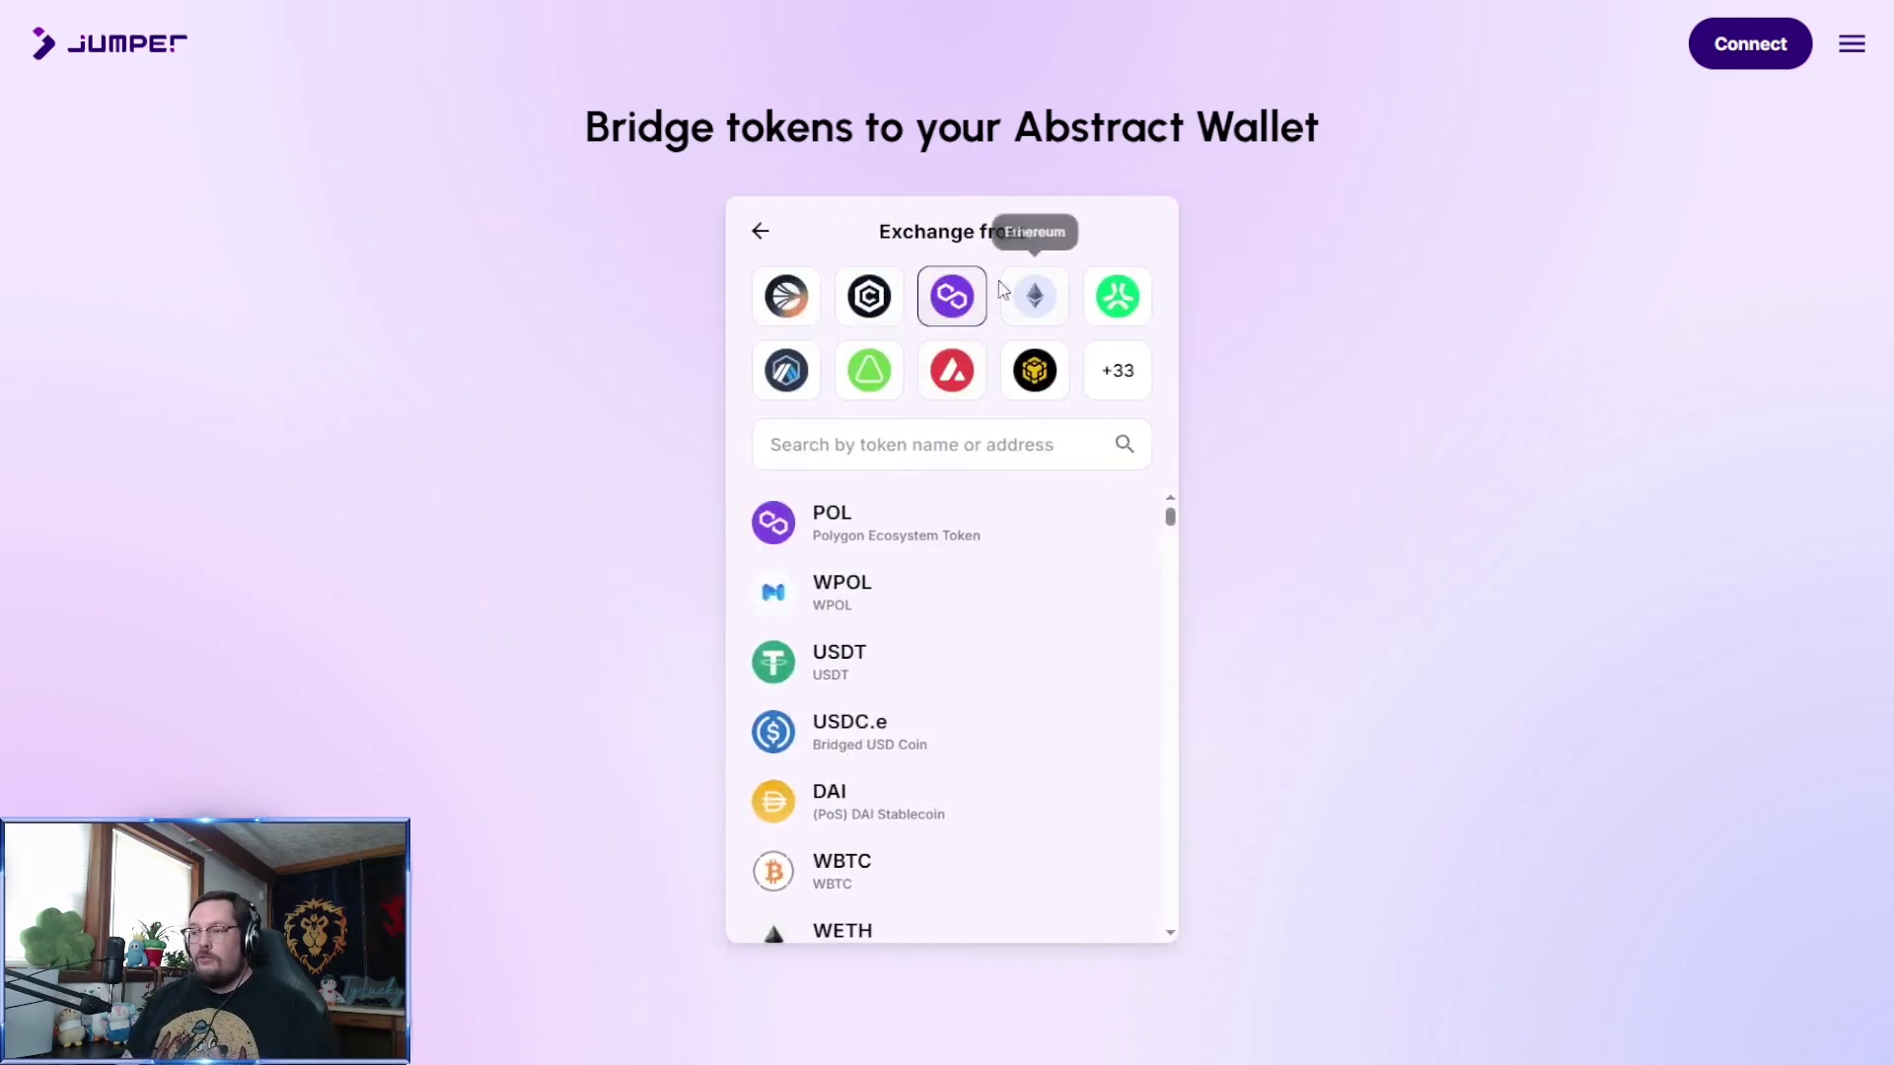
left_click(761, 233)
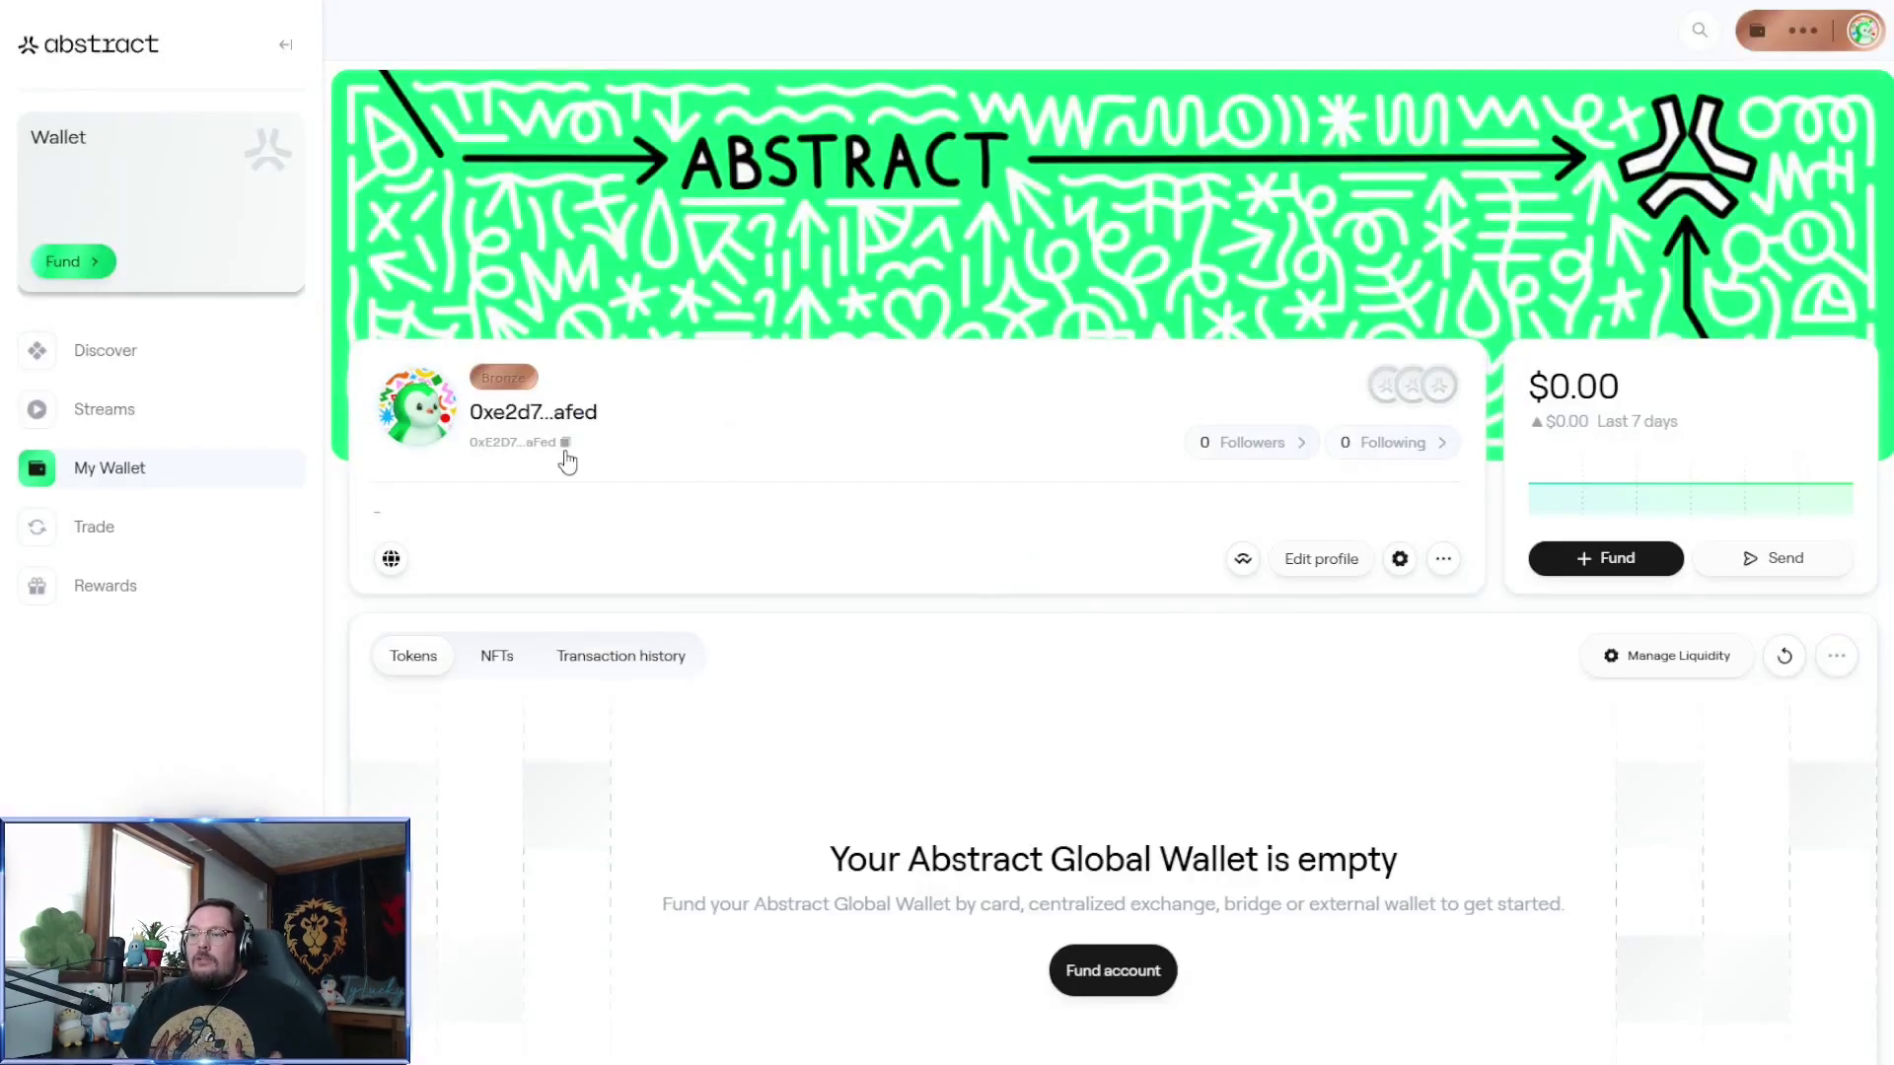
Copy the wallet's address from Fund > Deposit Funds Manually and close the panel
left_click(1616, 560)
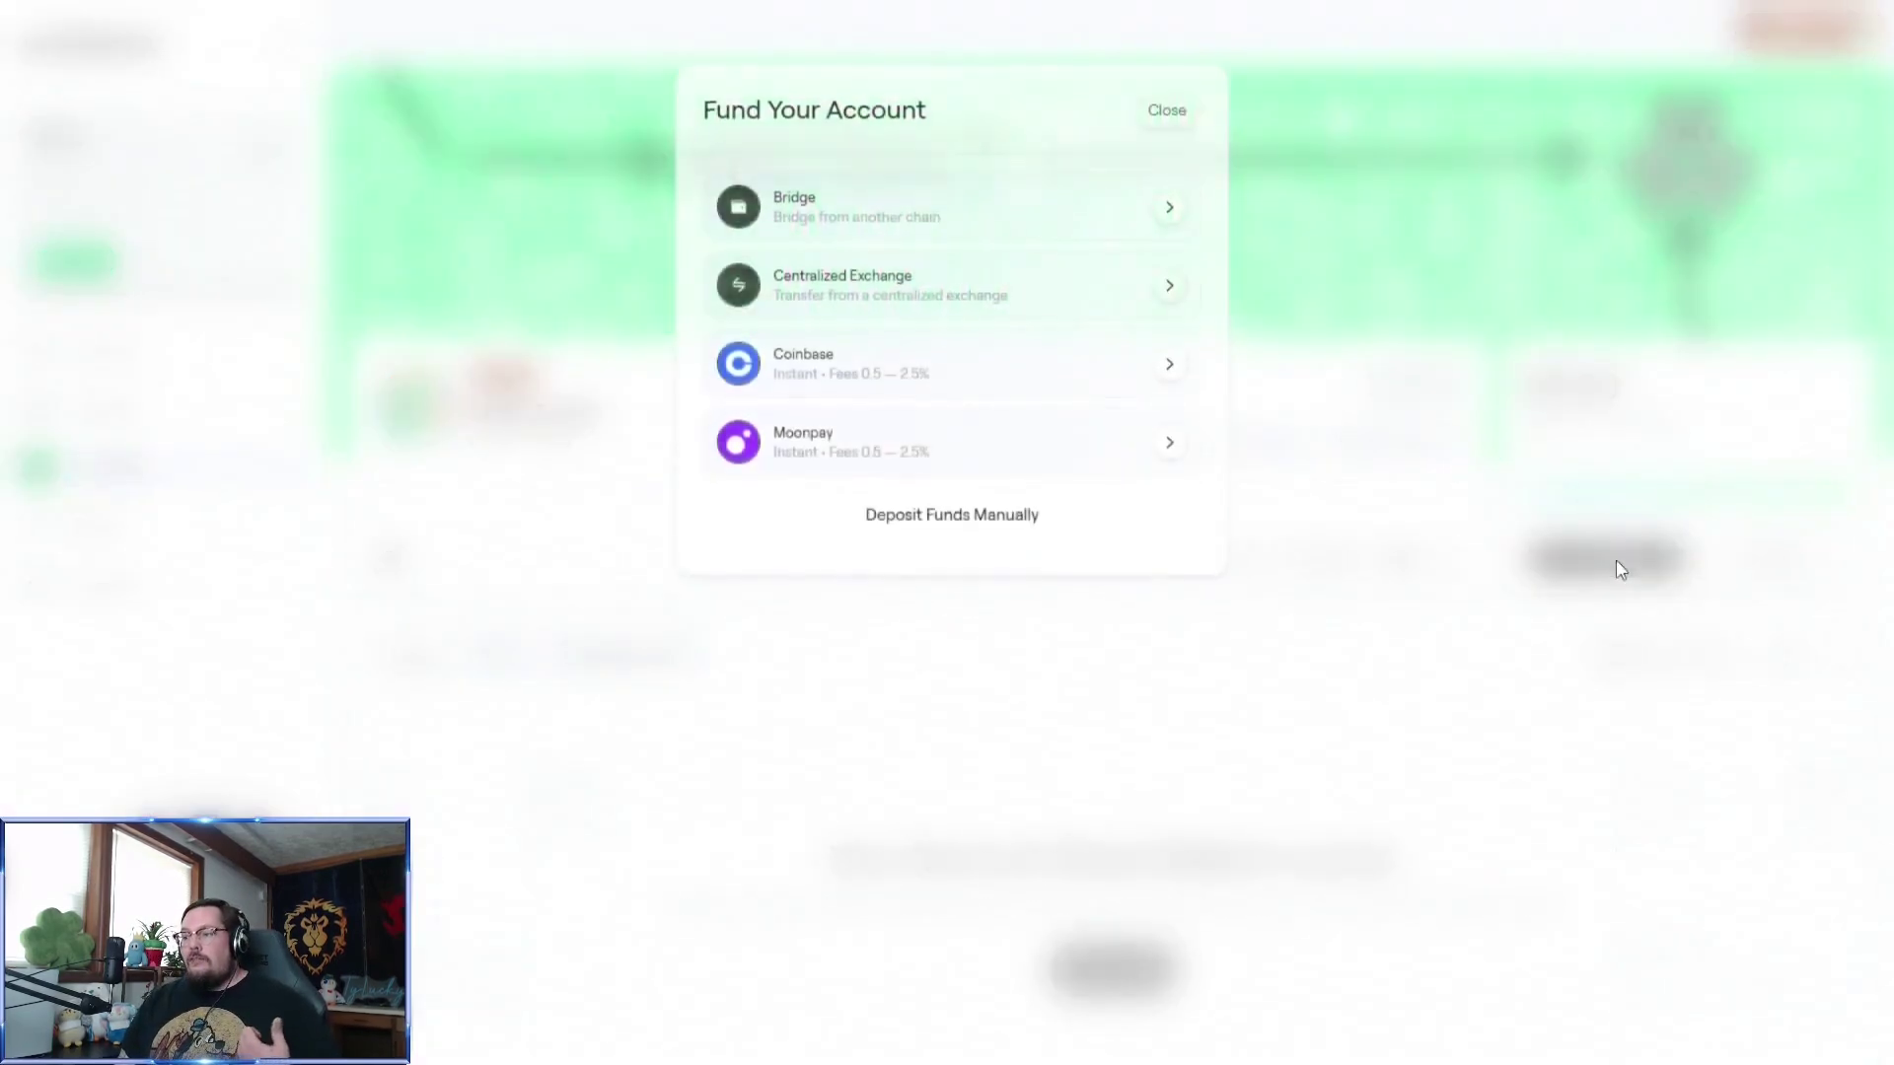
left_click(955, 516)
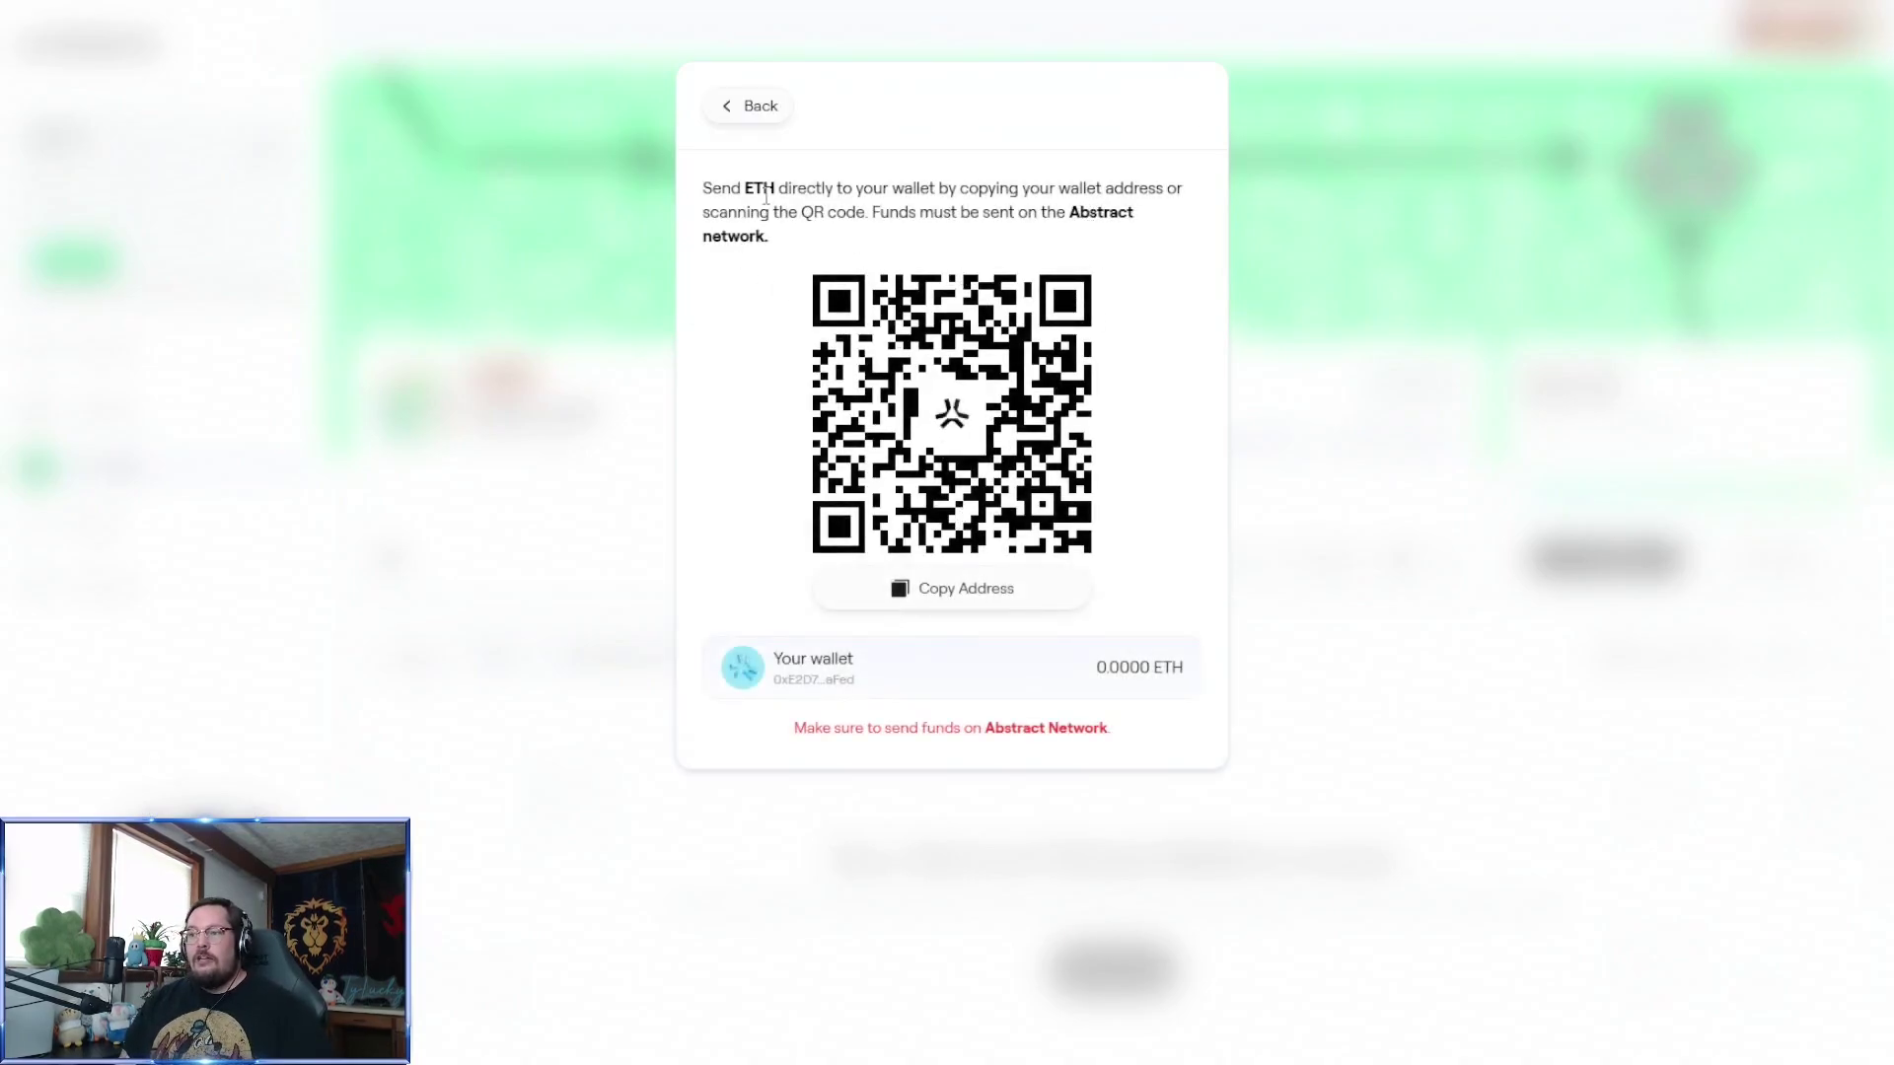
left_click(945, 590)
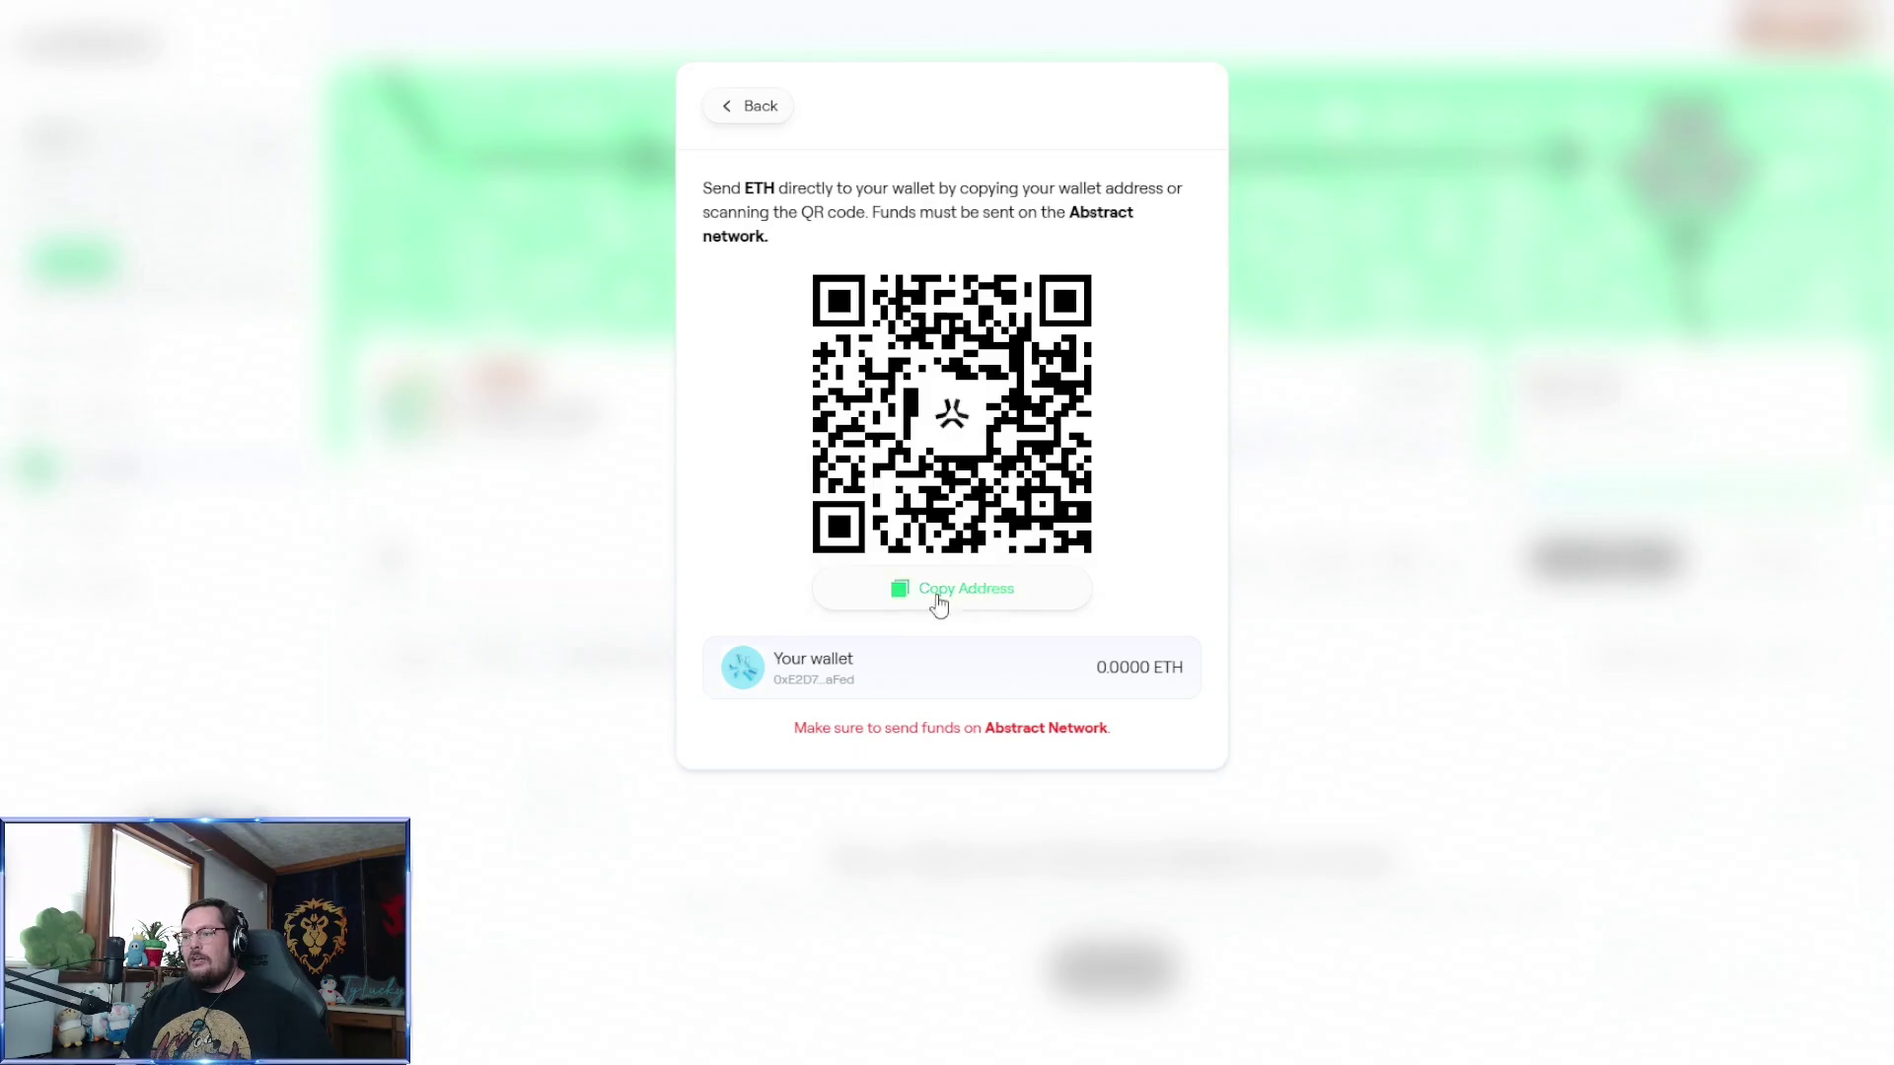
left_click(1411, 518)
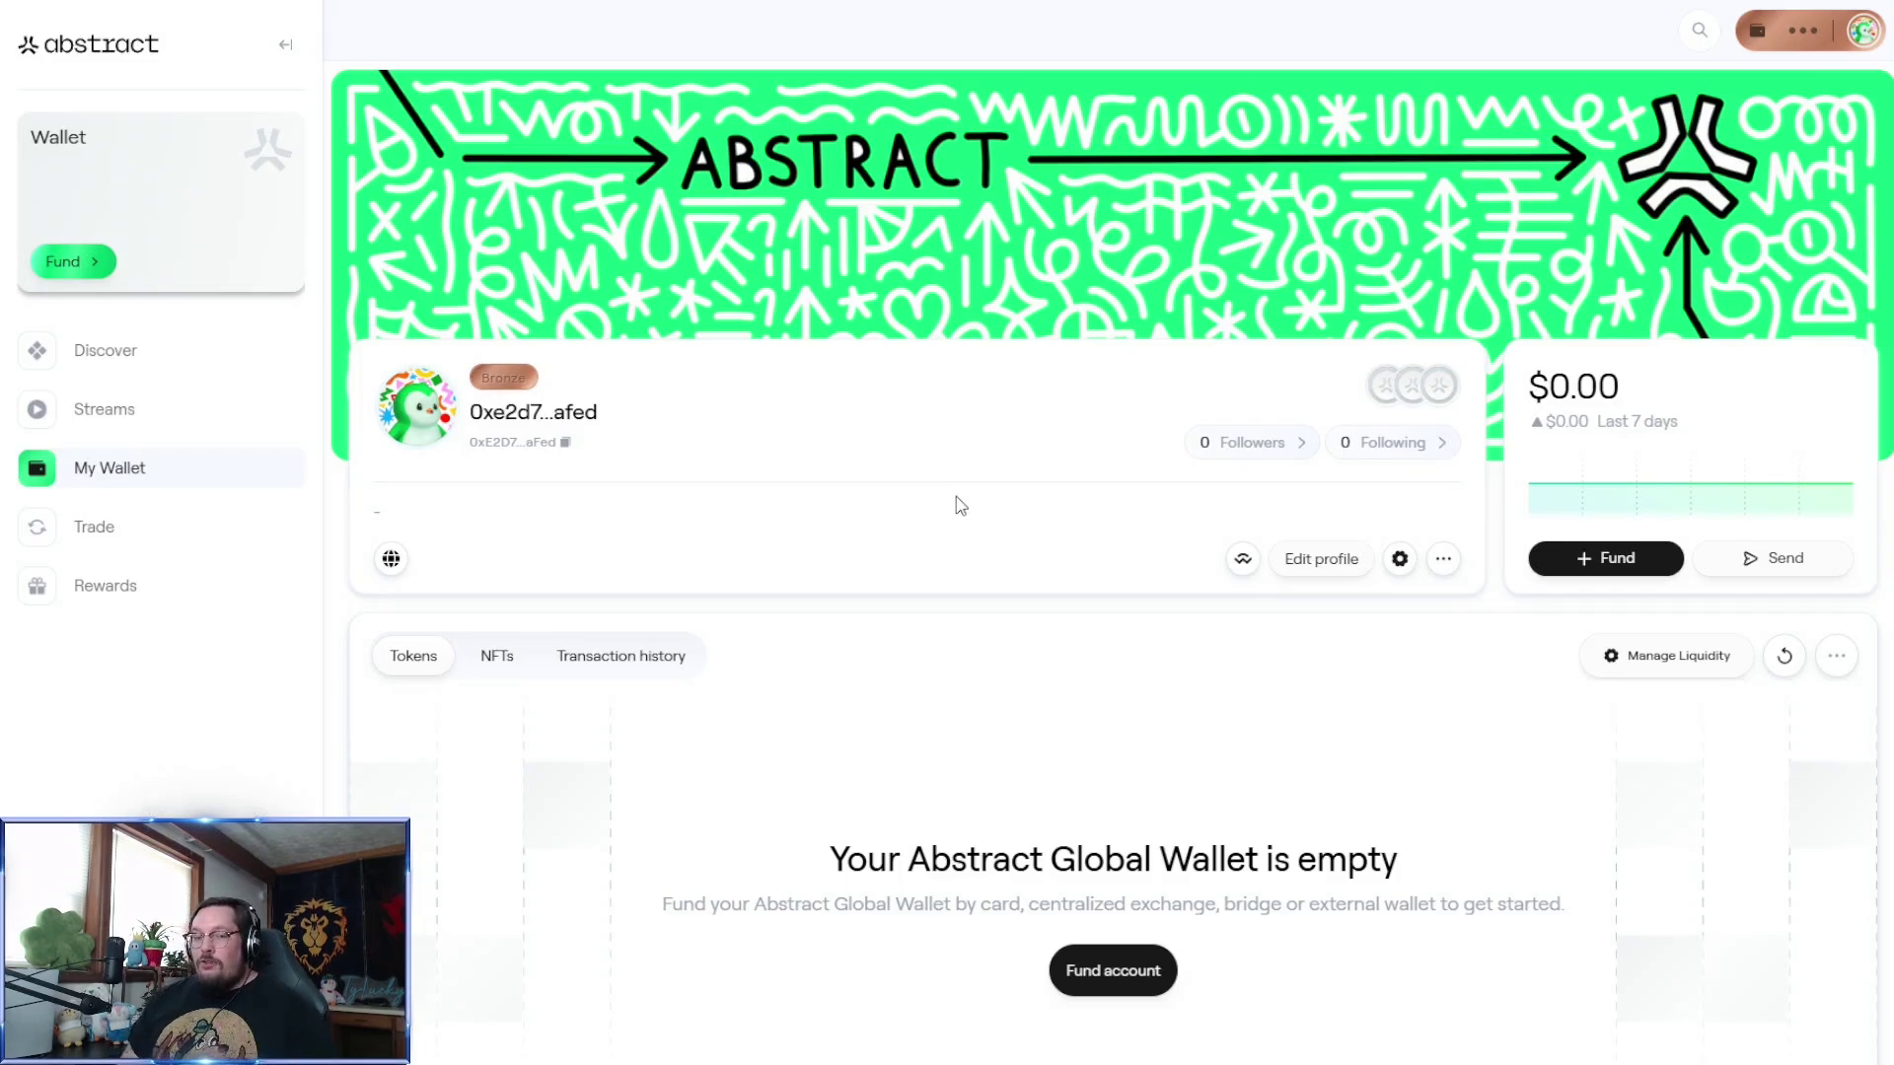
Enter 'aFed' as the profile username and save the changes
left_click(1320, 566)
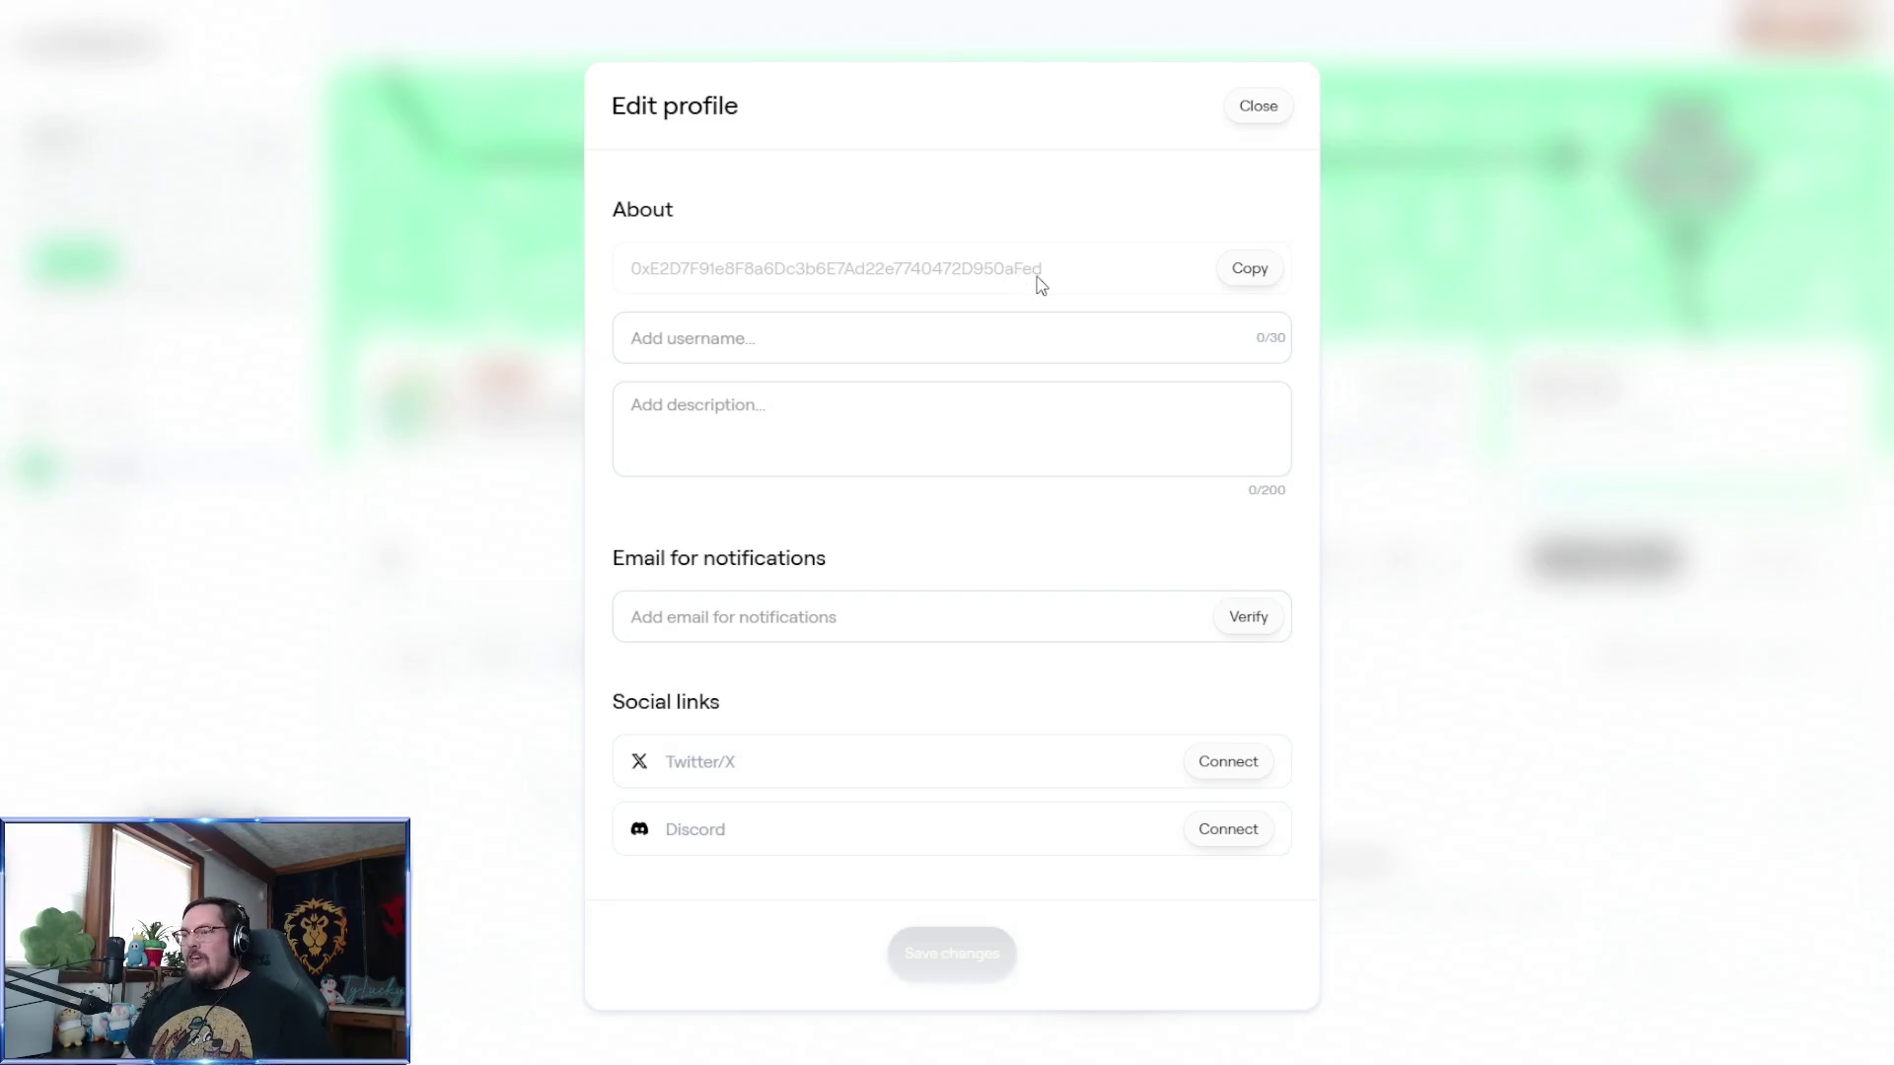
left_click(866, 341)
type("a")
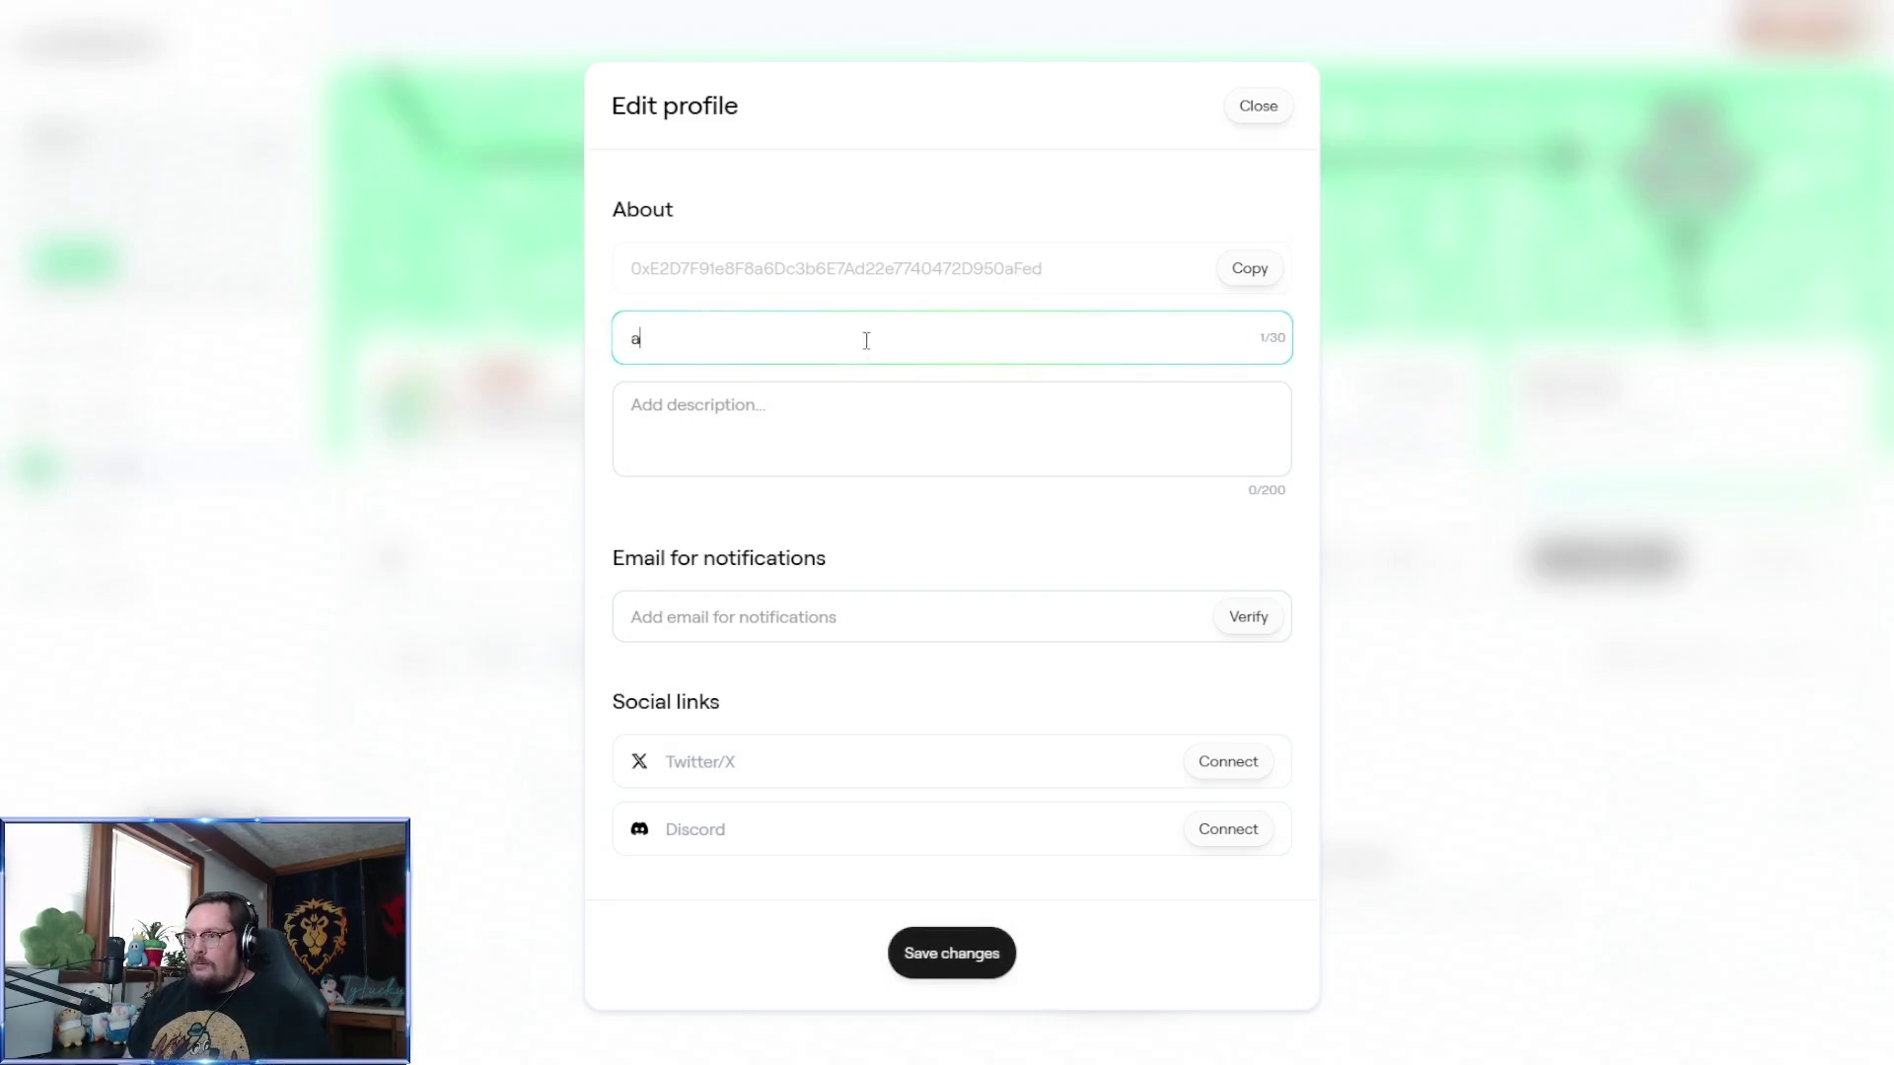
key("BackSpace")
type("aFed")
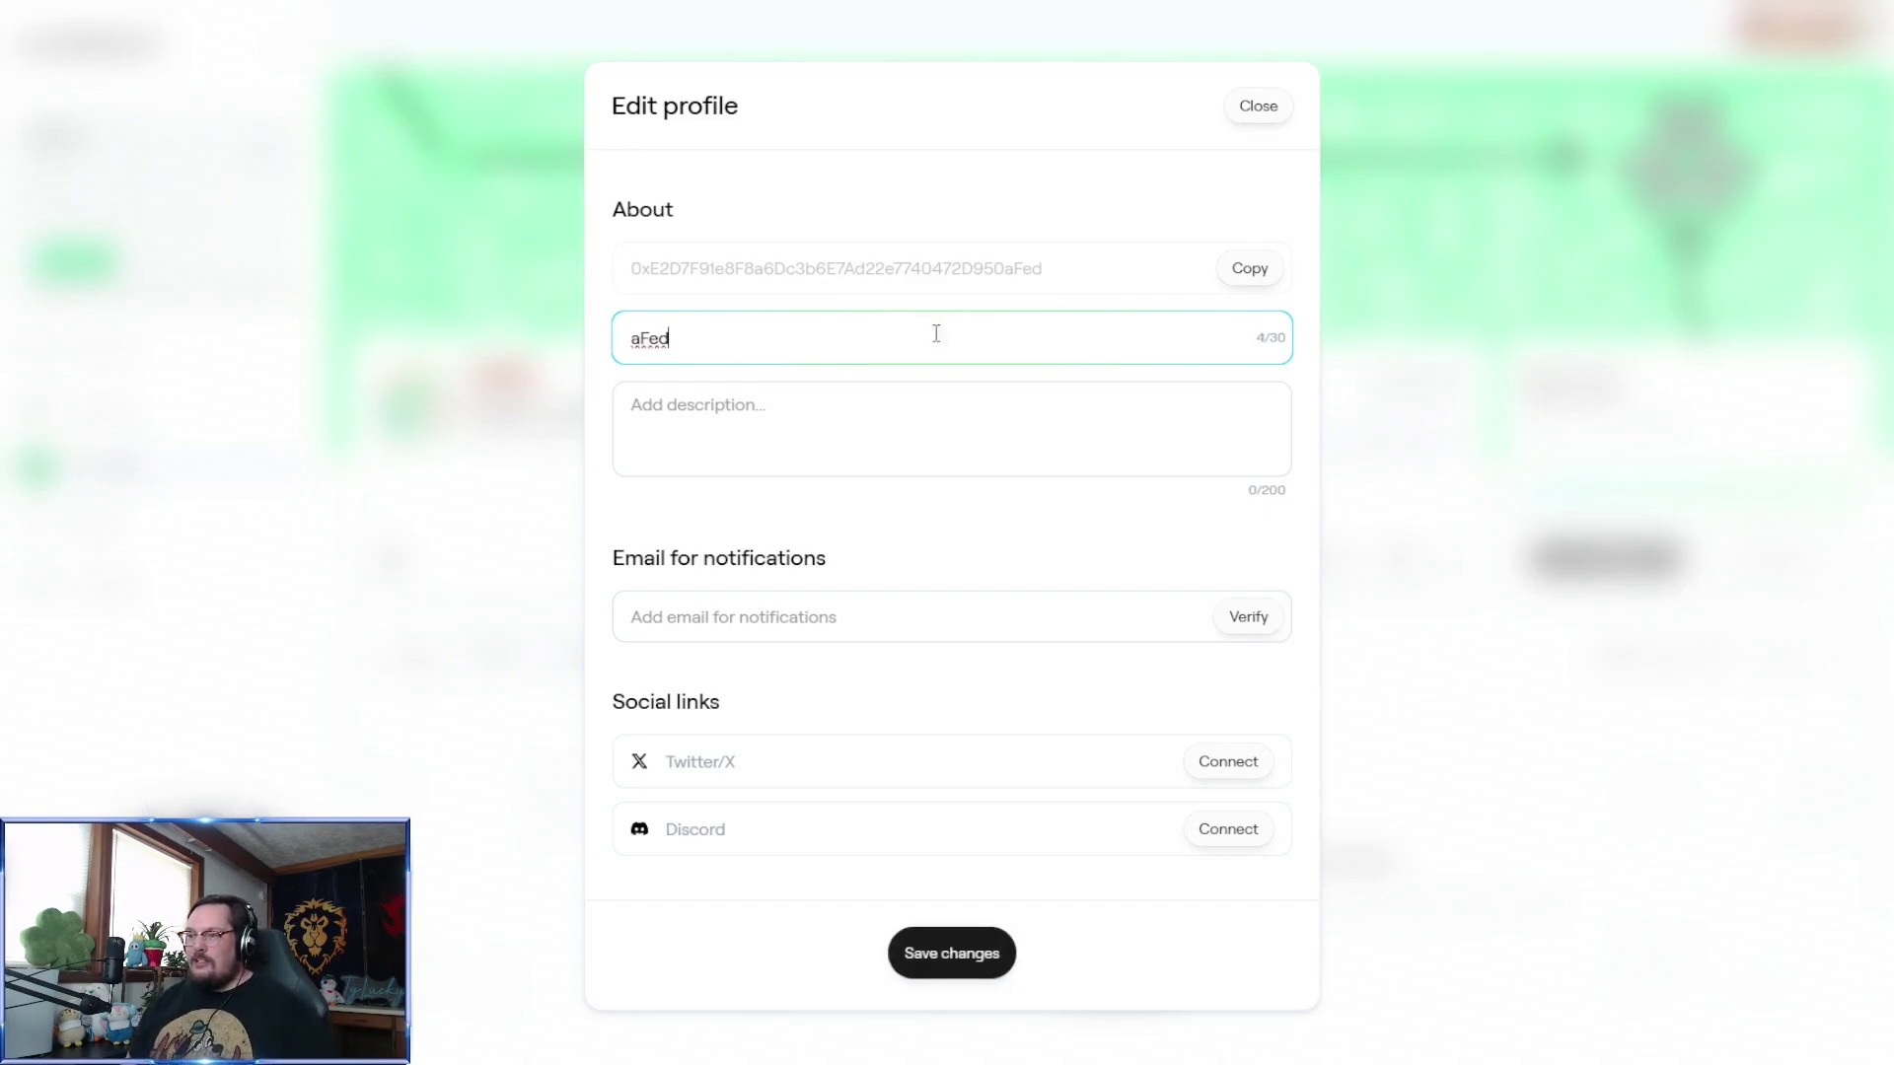
left_click(957, 959)
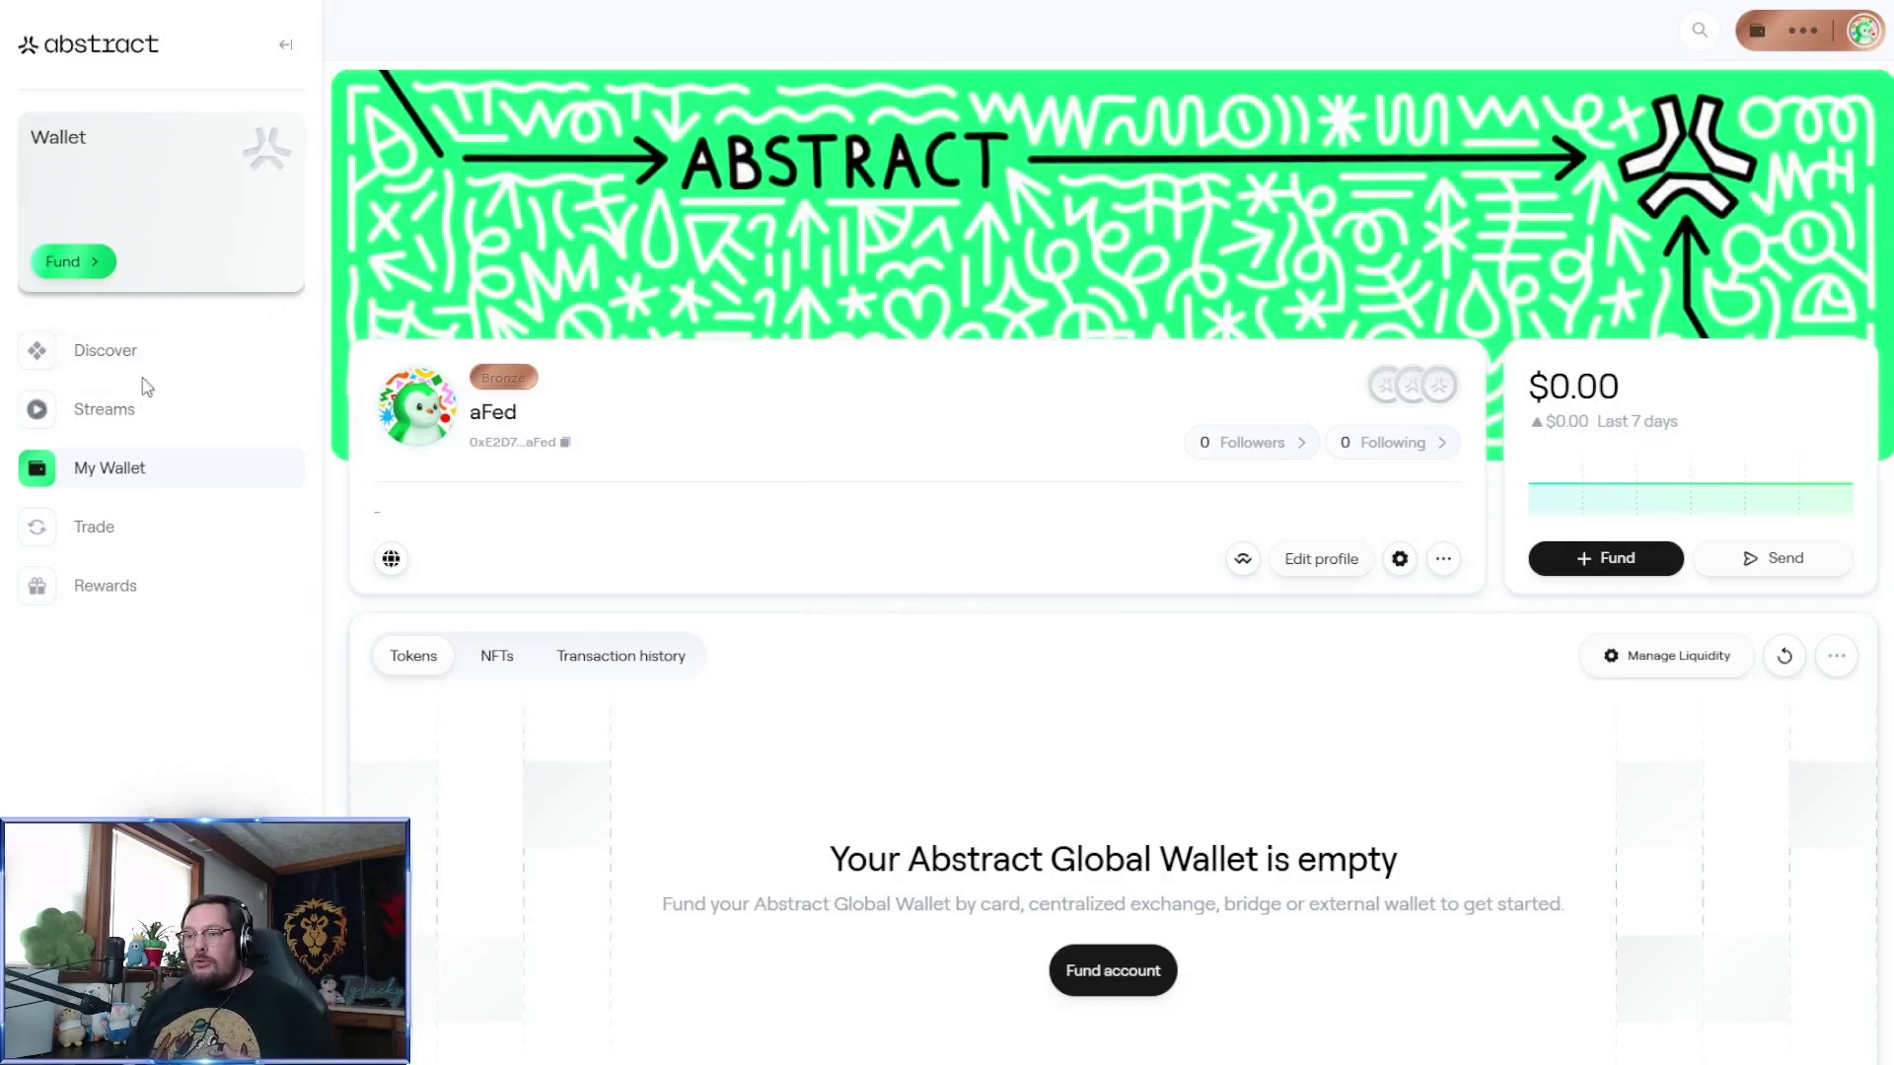
Browse the Discover and Streams pages, then return to My Wallet
left_click(142, 363)
left_click(135, 411)
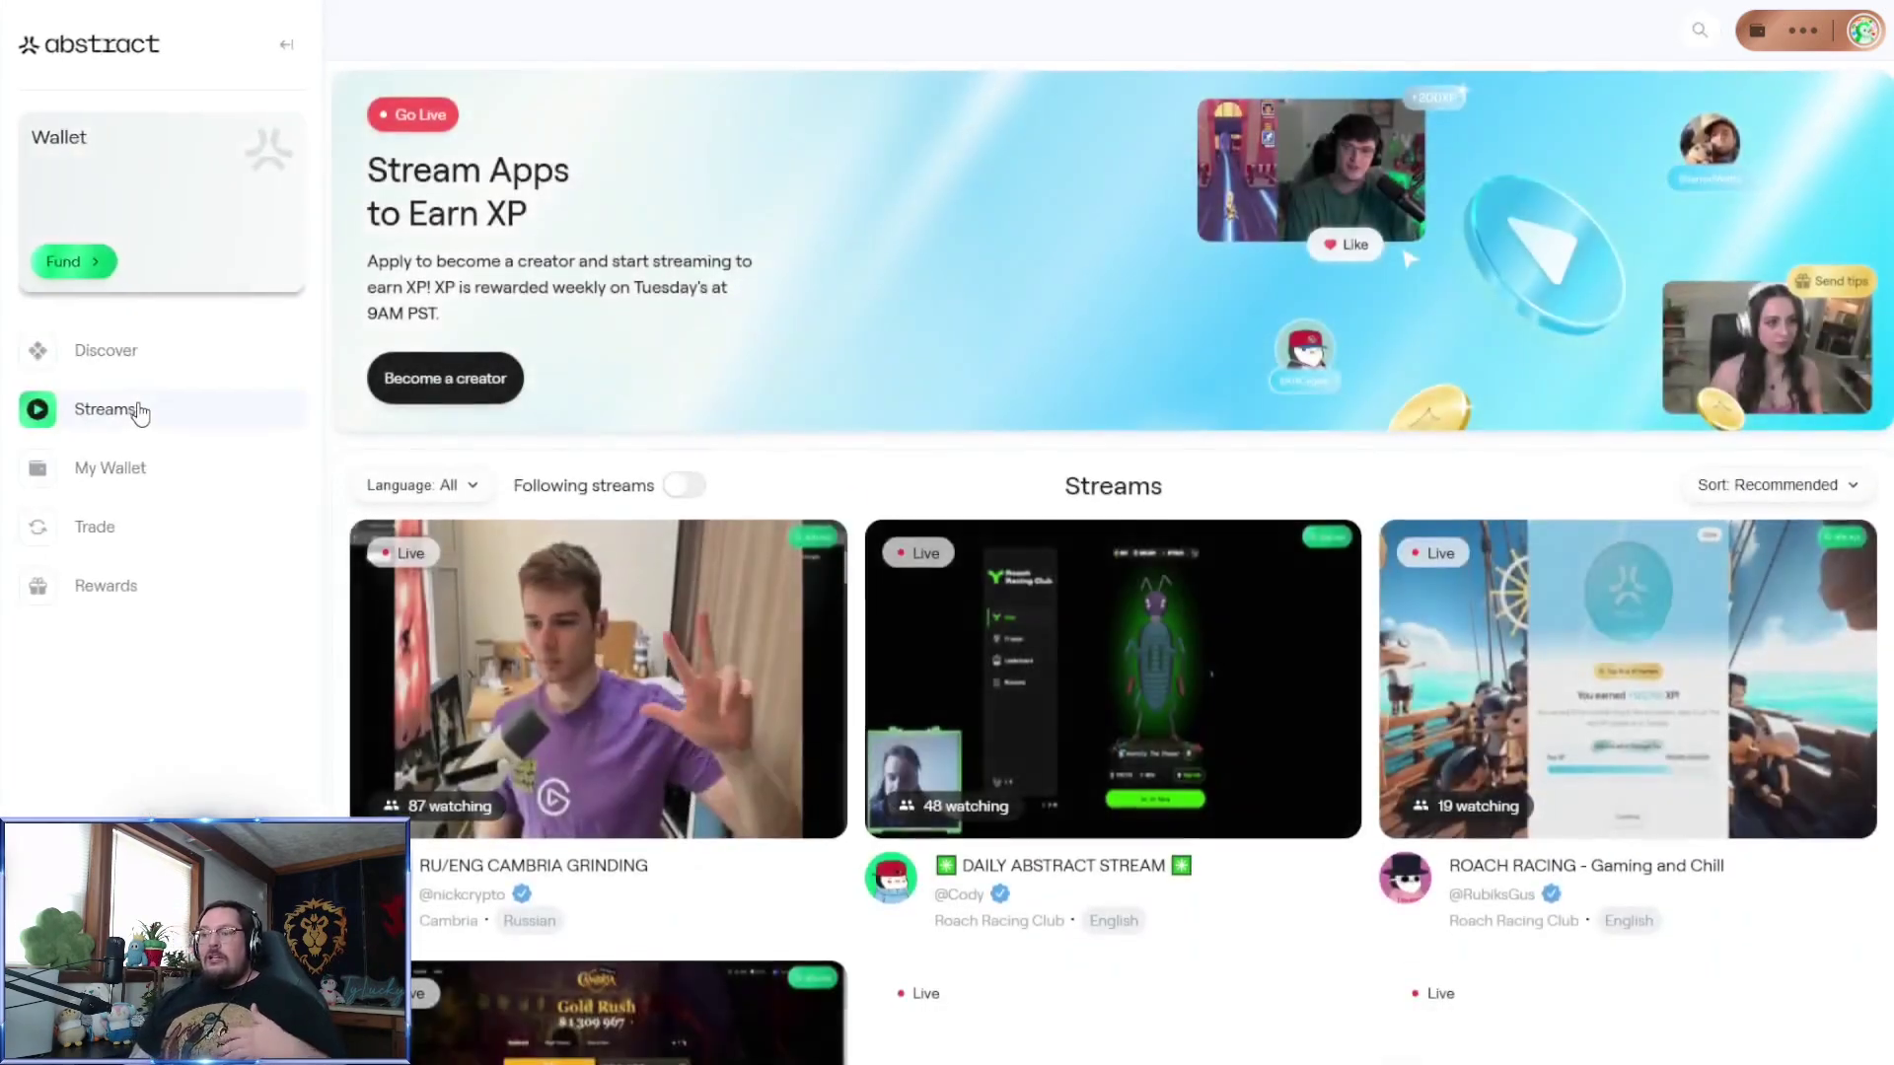
left_click(123, 472)
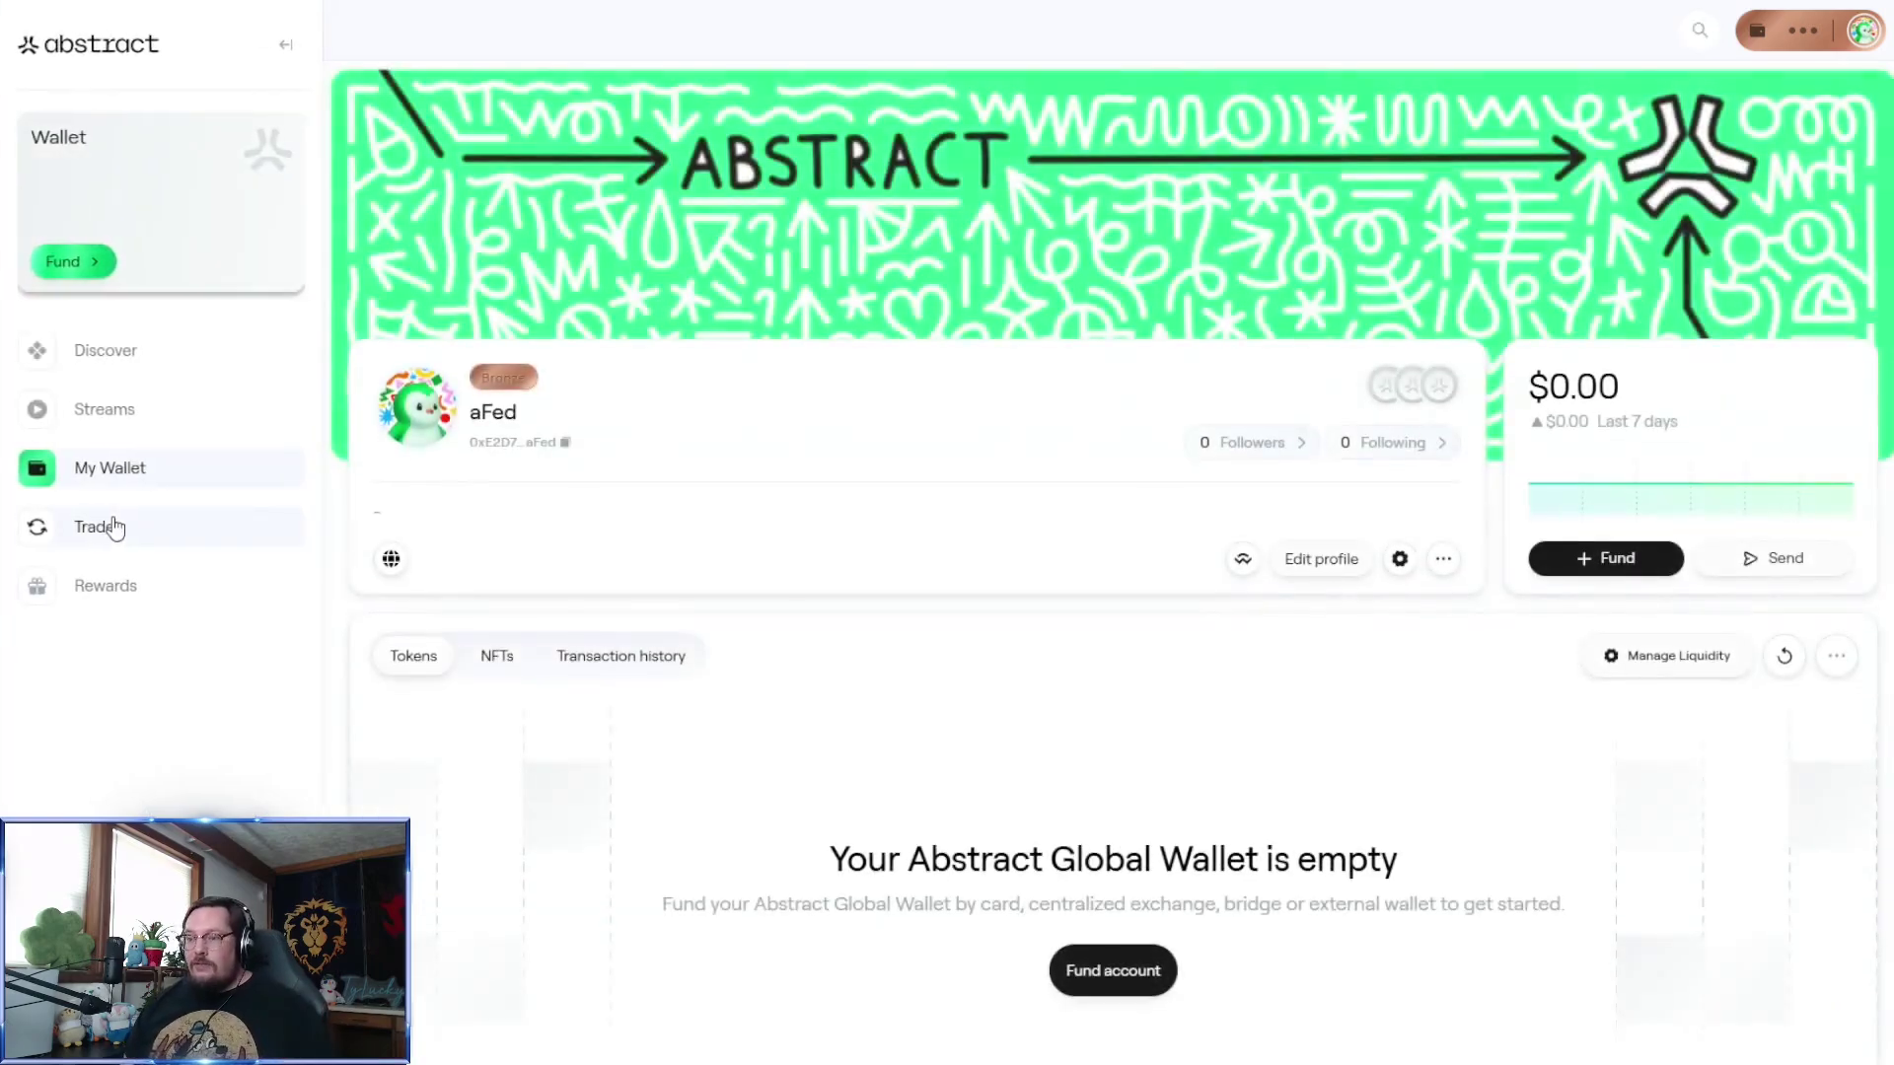